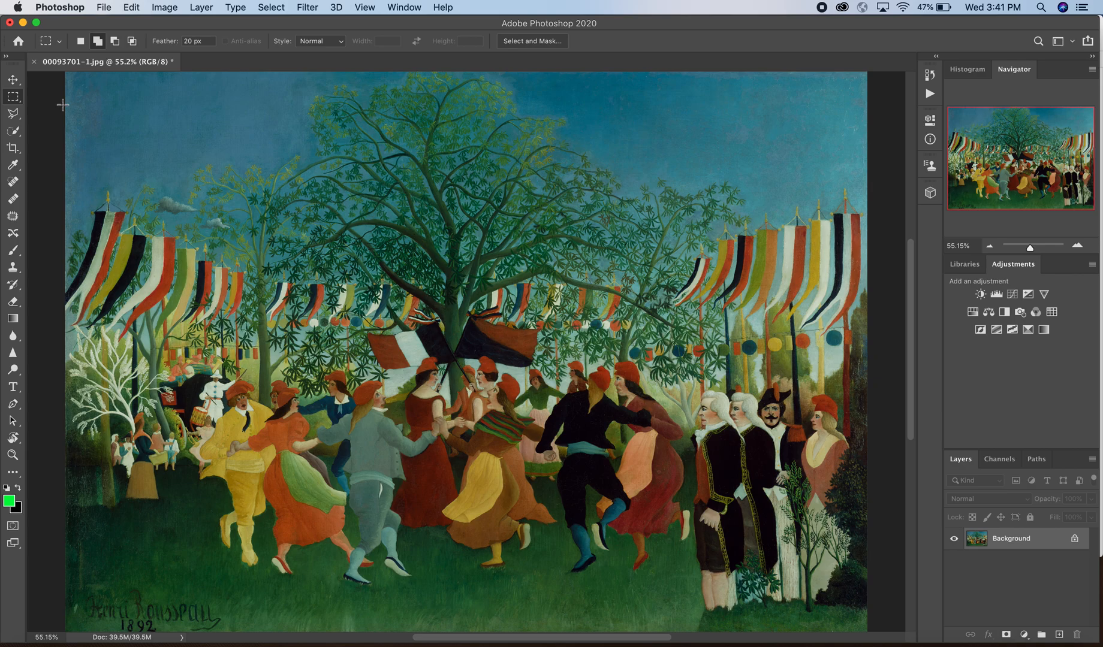
Step: Switch to the Elliptical Marquee Tool and zoom in on the right-hand lantern string
left_click(13, 100)
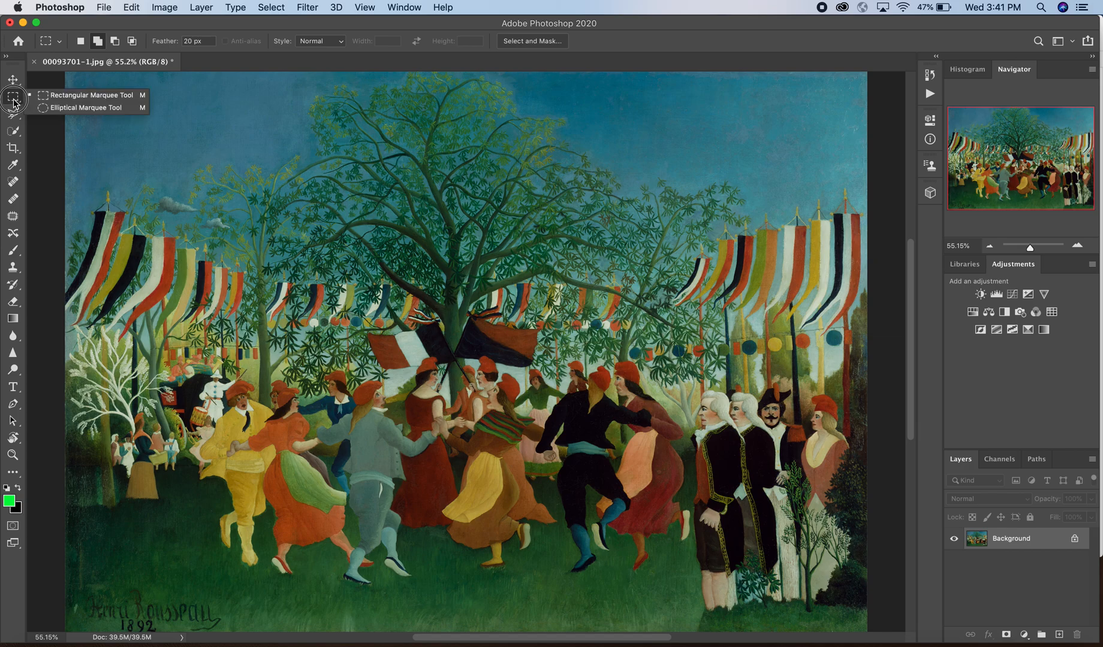
left_click_drag(13, 102, 43, 108)
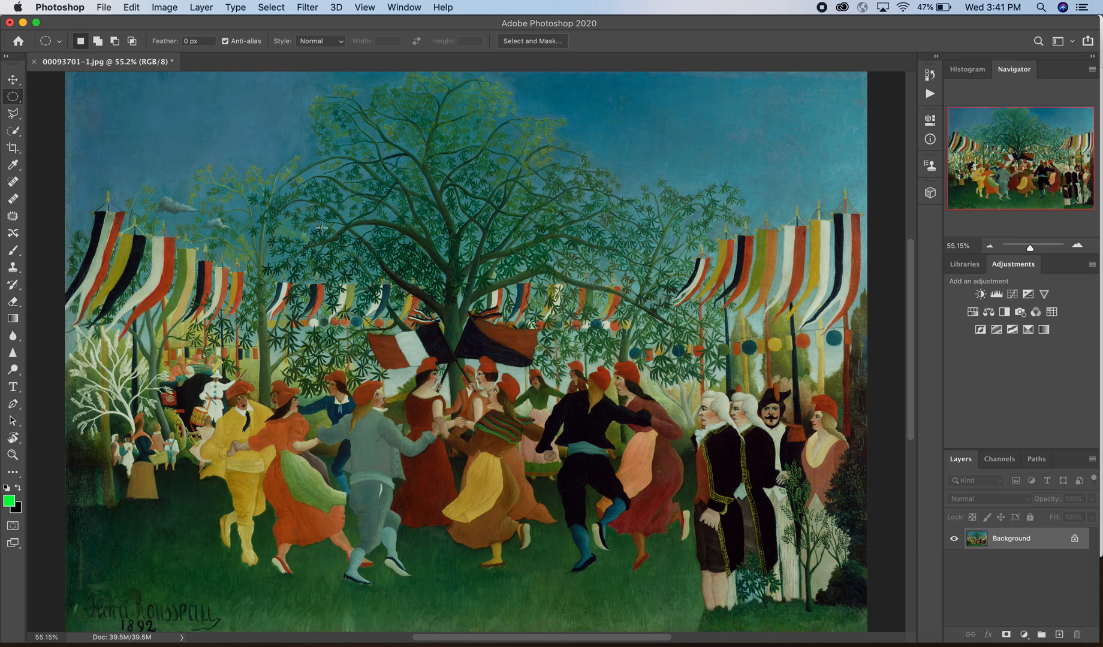
scroll(323, 234, "up", 3)
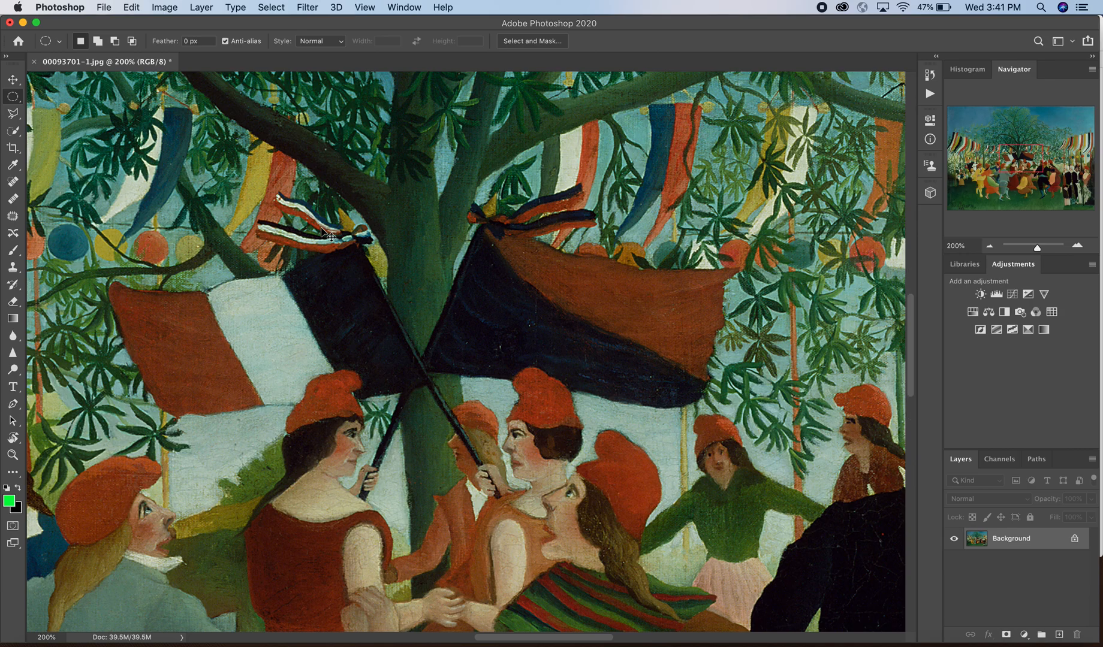
scroll(410, 264, "right", 10)
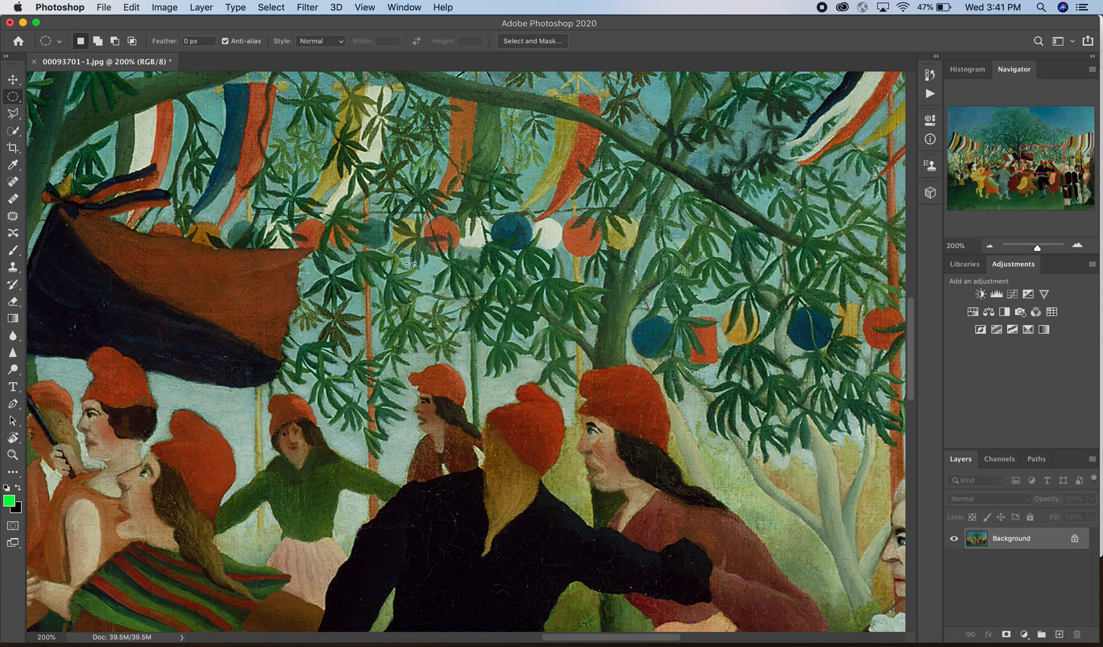
scroll(410, 264, "right", 5)
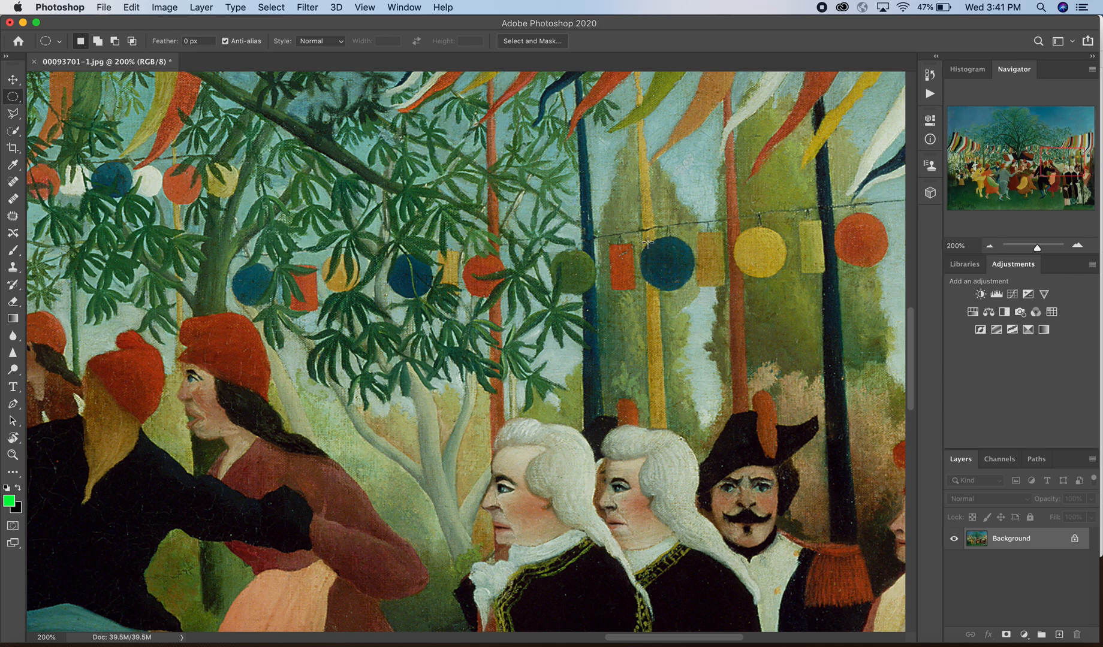
Step: Fit an elliptical selection around the round blue lantern and copy it to Layer 1
left_click_drag(646, 240, 675, 266)
key("super+d")
left_click_drag(644, 240, 719, 290)
left_click_drag(675, 256, 673, 259)
key("super+j")
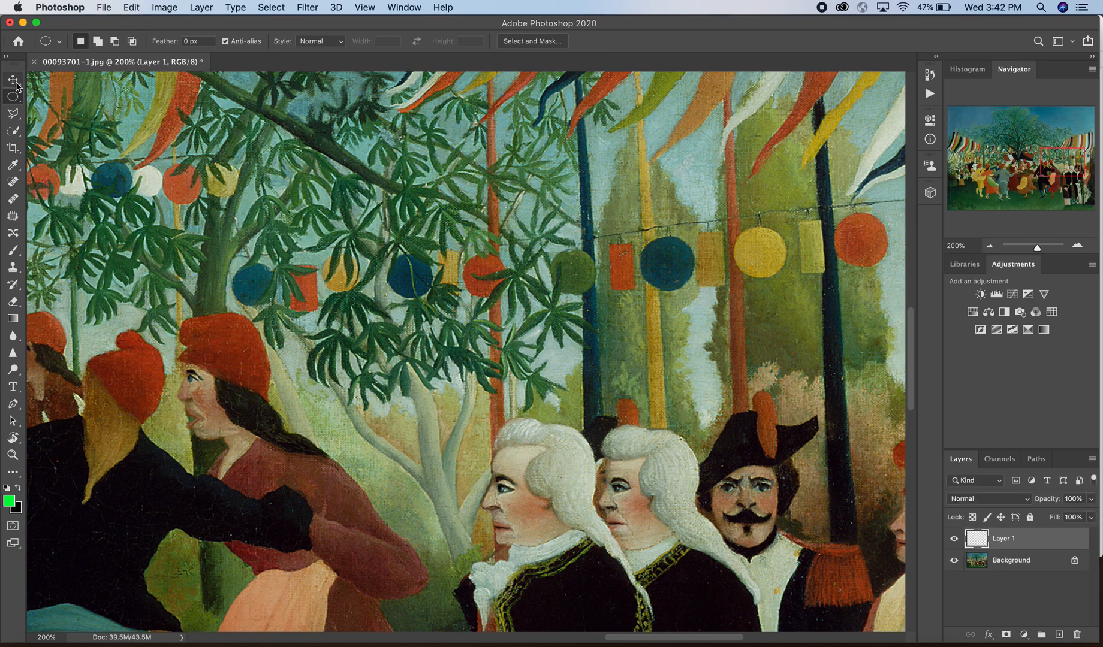
Step: Move the copied lantern circle above the string and duplicate Layer 1 as Layer 1 copy
left_click(13, 80)
left_click_drag(669, 260, 628, 179)
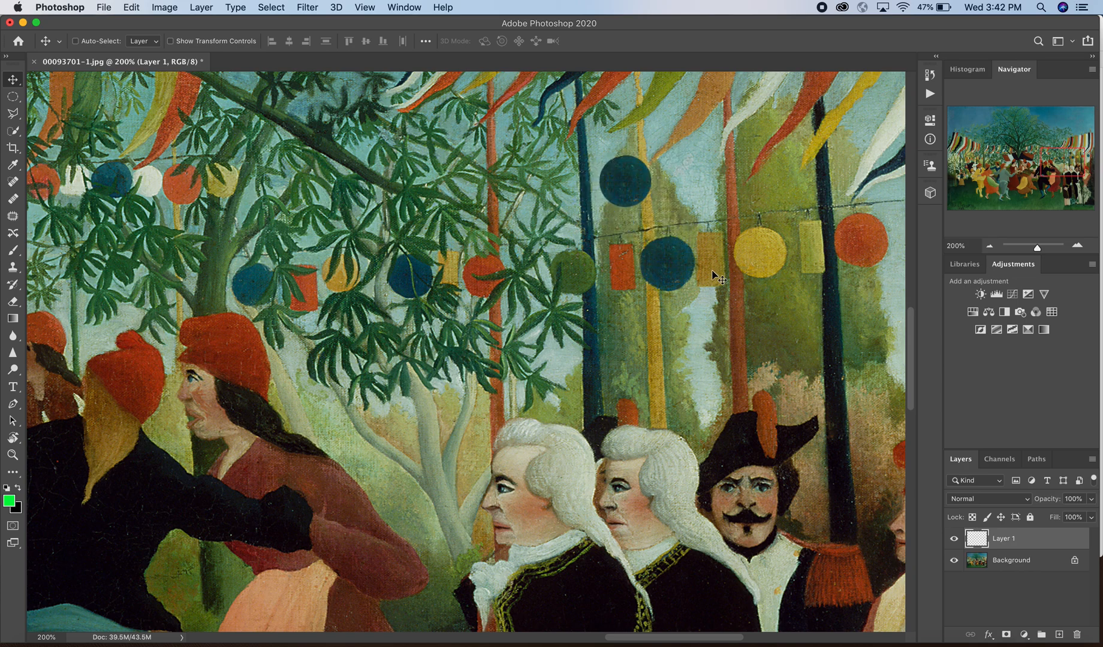
left_click_drag(614, 183, 687, 194)
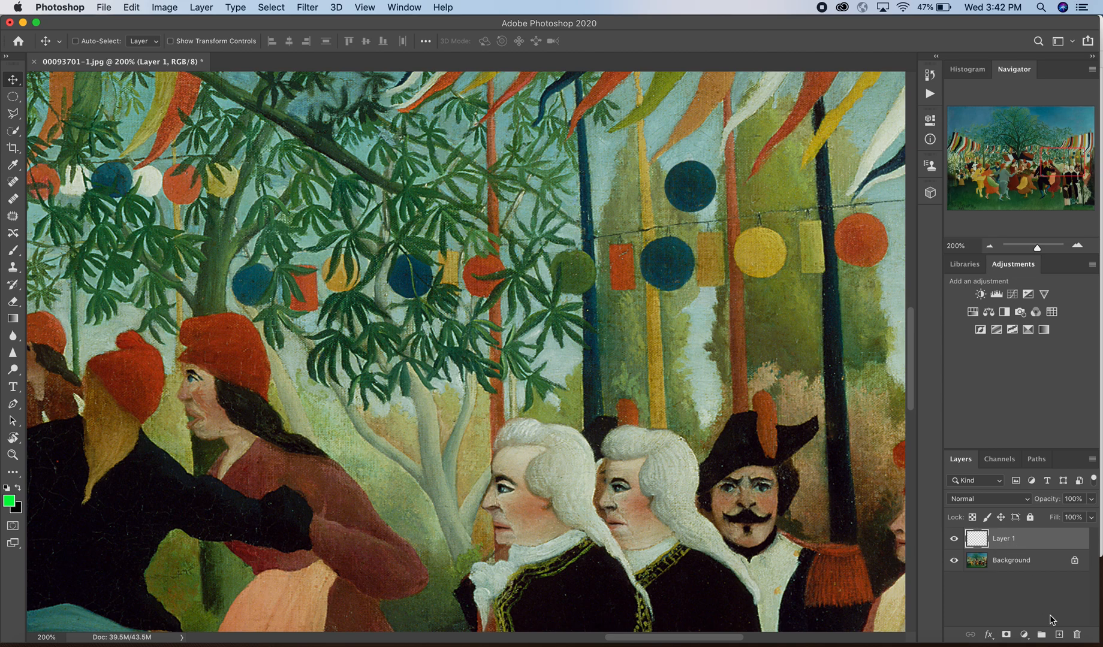
left_click_drag(1004, 541, 1061, 635)
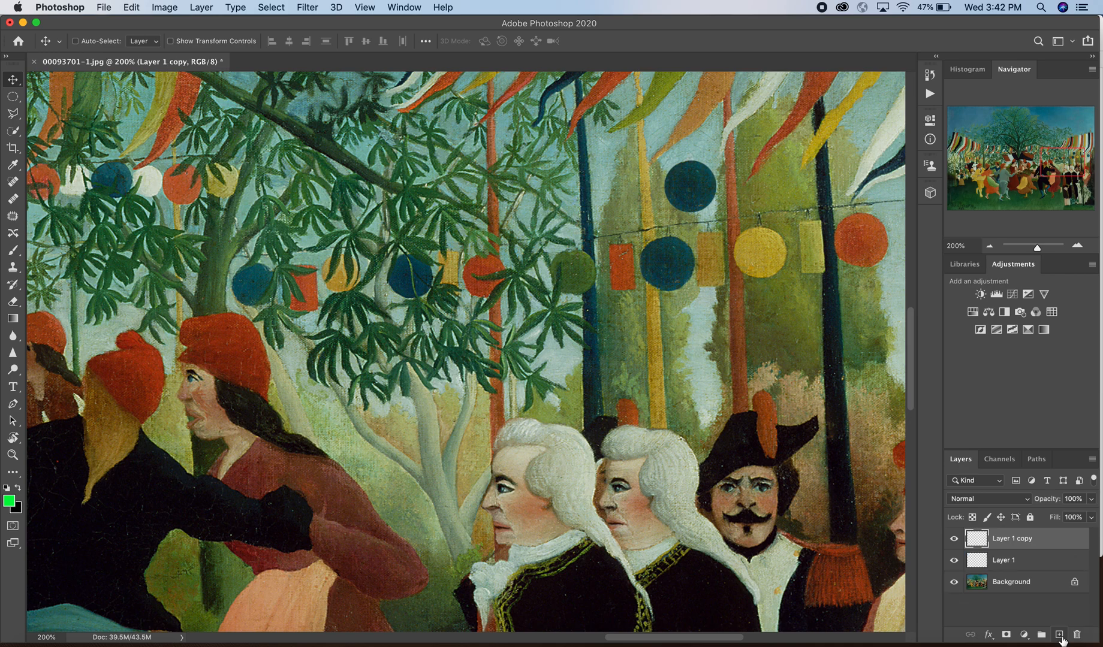
Step: Place Layer 1 copy, then create Layer 1 copy 2 and copy 3 and position them above the string
left_click_drag(675, 190, 662, 134)
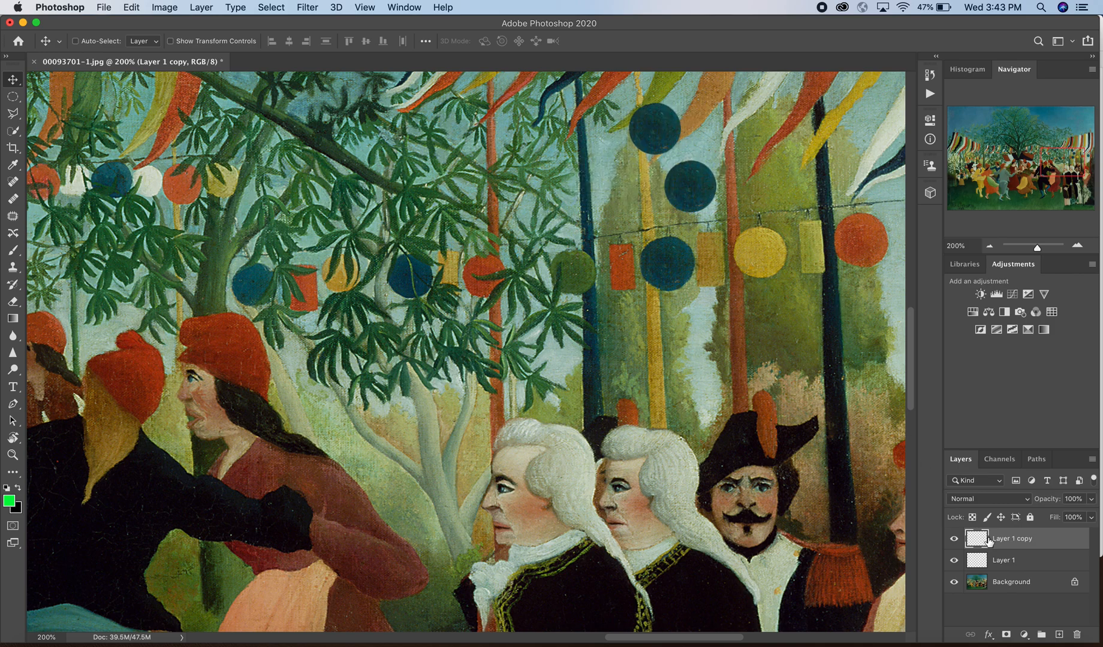
left_click_drag(987, 542, 1061, 636)
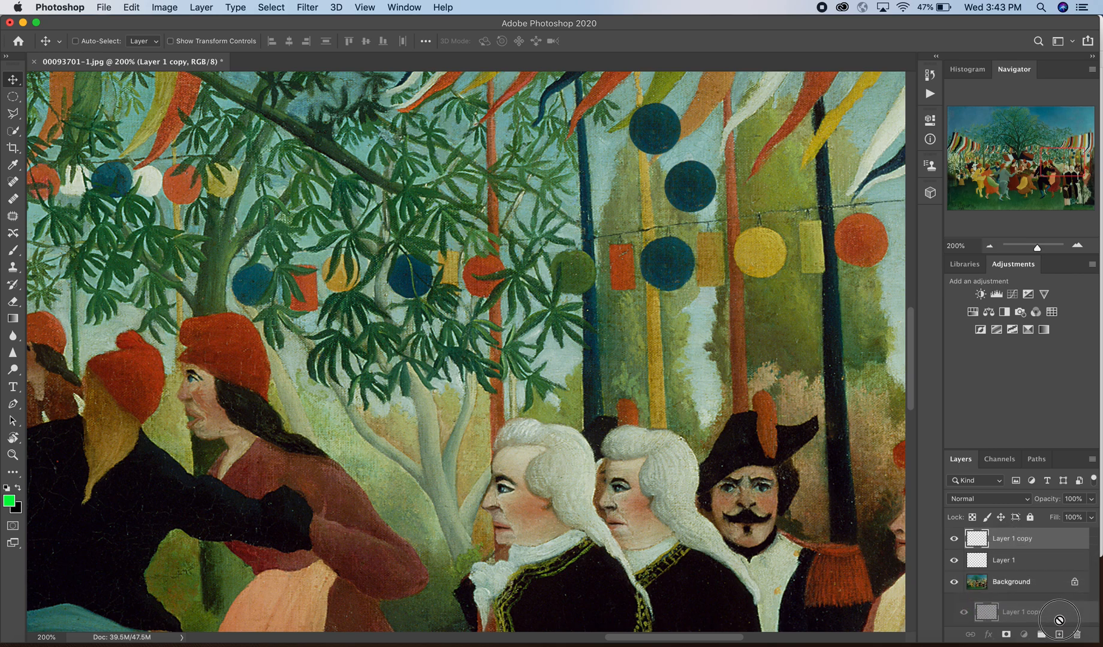
left_click_drag(660, 131, 723, 109)
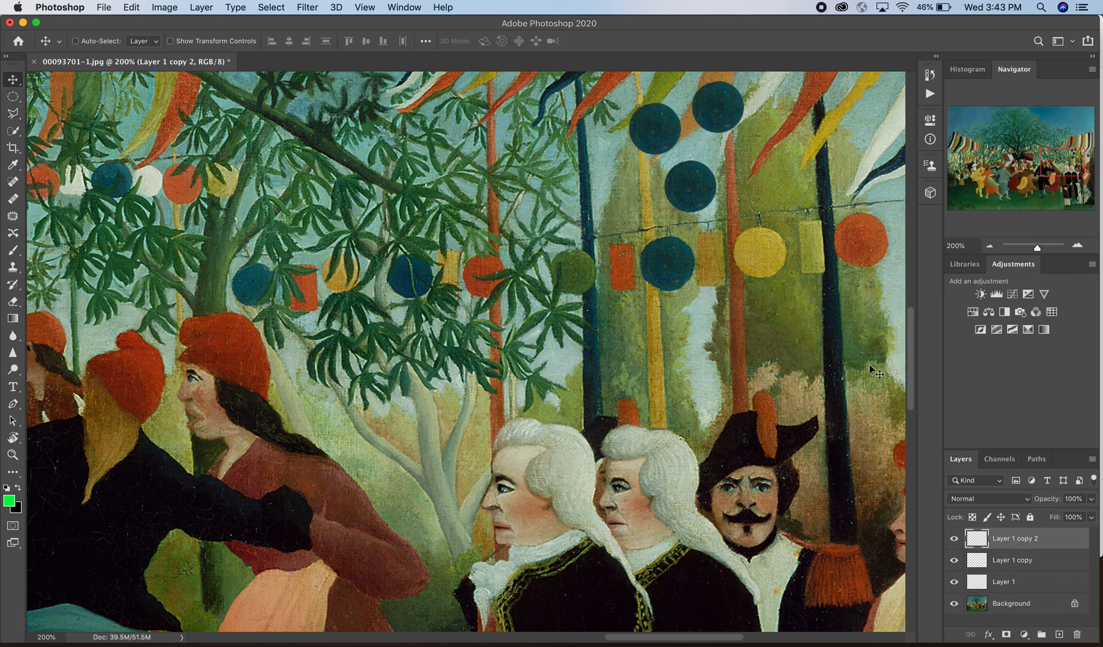
scroll(775, 350, "up", 4)
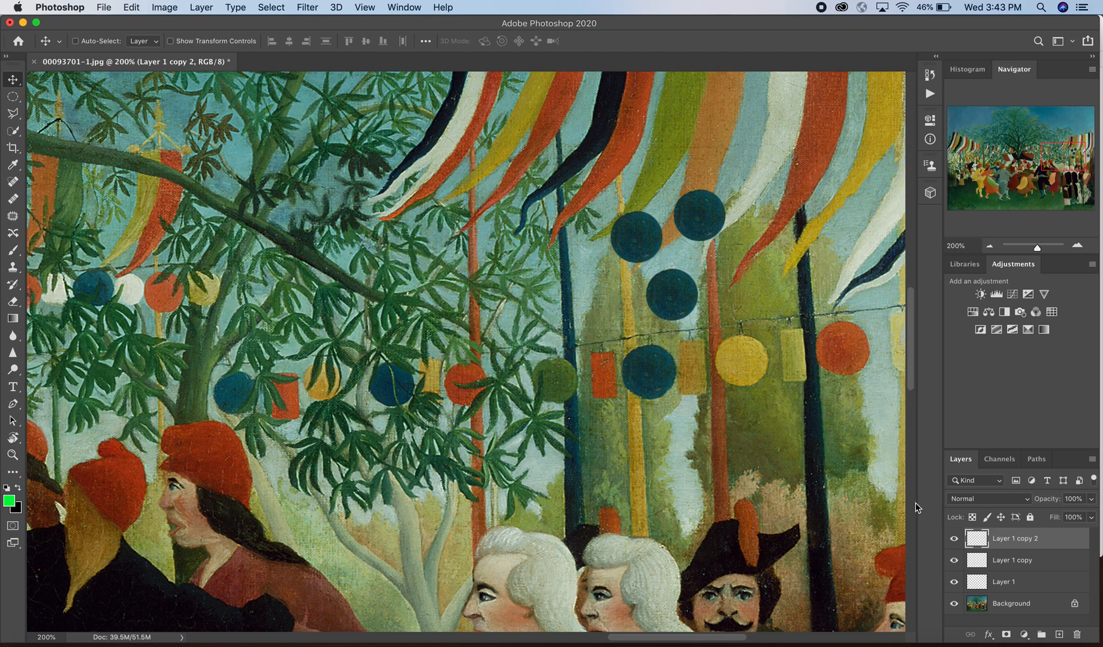
left_click_drag(995, 541, 1059, 635)
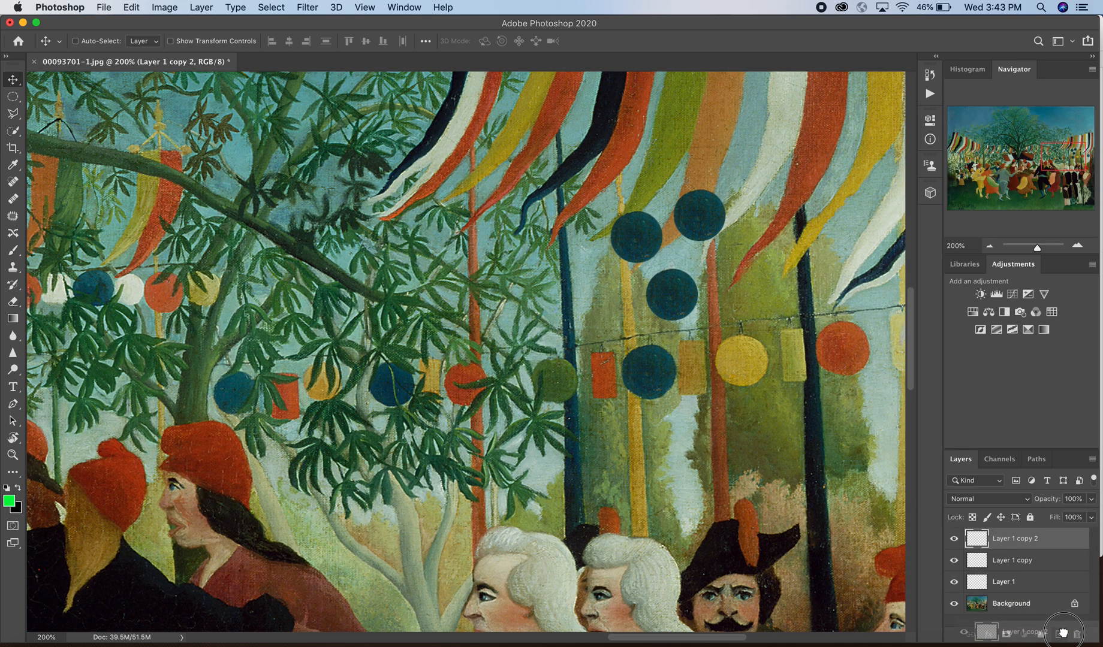
left_click_drag(688, 228, 647, 184)
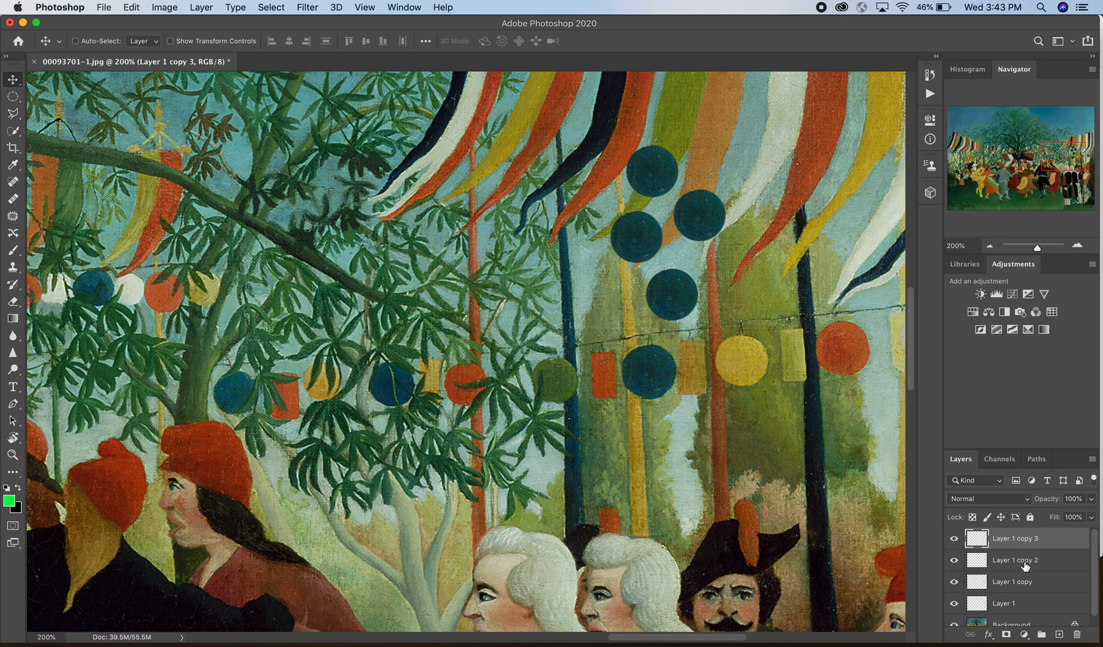
Step: Nudge the top circle and the Layer 1 copy circle into tighter positions
left_click_drag(658, 202, 682, 193)
left_click_drag(710, 237, 690, 224)
mouse_move(647, 319)
left_mouse_down()
mouse_move(688, 322)
mouse_move(643, 315)
left_mouse_up()
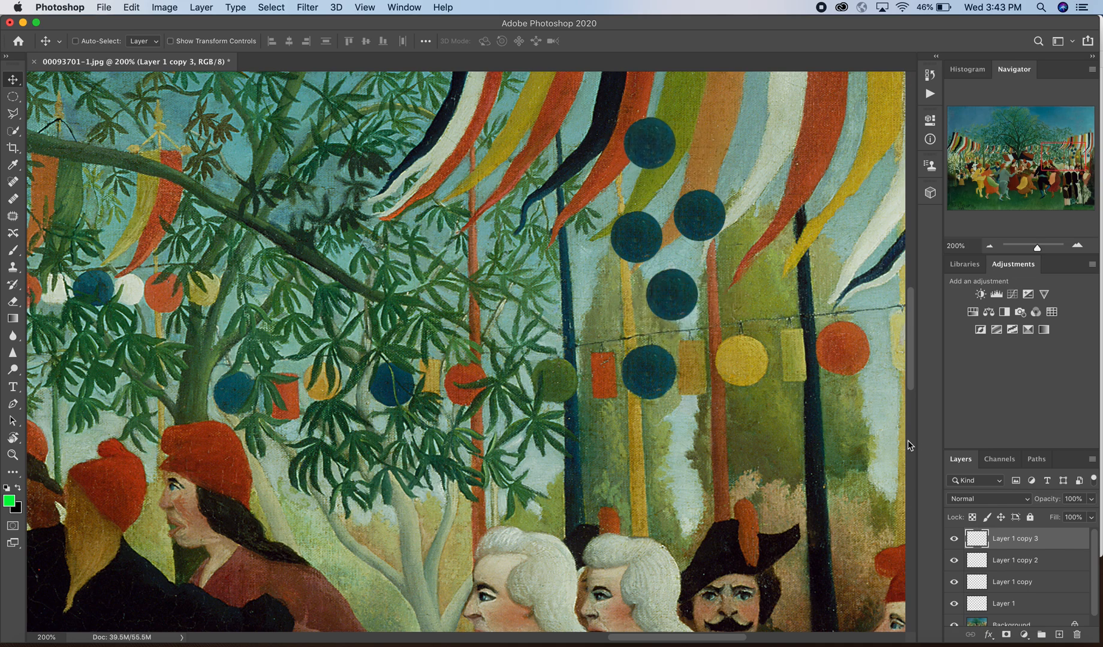
left_click(1011, 585)
mouse_move(676, 295)
left_mouse_down()
mouse_move(666, 326)
mouse_move(692, 298)
mouse_move(661, 288)
left_mouse_up()
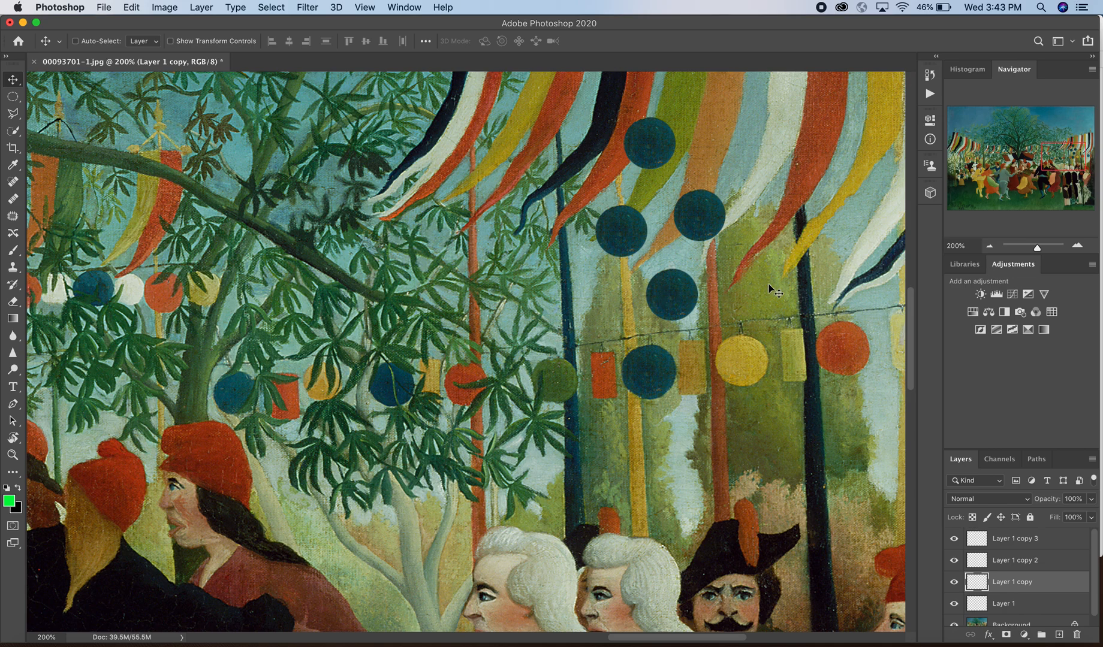
mouse_move(712, 225)
left_mouse_down()
mouse_move(698, 251)
mouse_move(697, 222)
left_mouse_up()
left_click_drag(605, 242, 626, 233)
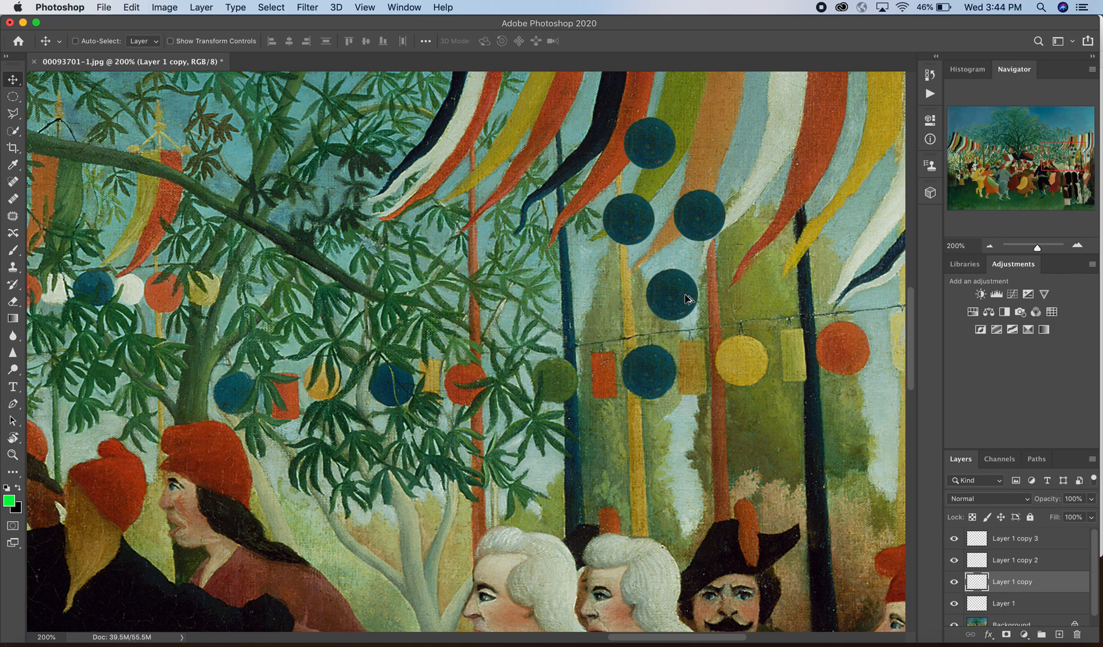
Step: Alt-drag circles to add Layer 1 copy 4, 5 and 6 to the left and right
left_click_drag(682, 301, 665, 293)
left_click_drag(617, 209, 619, 295)
left_click_drag(709, 221, 857, 196)
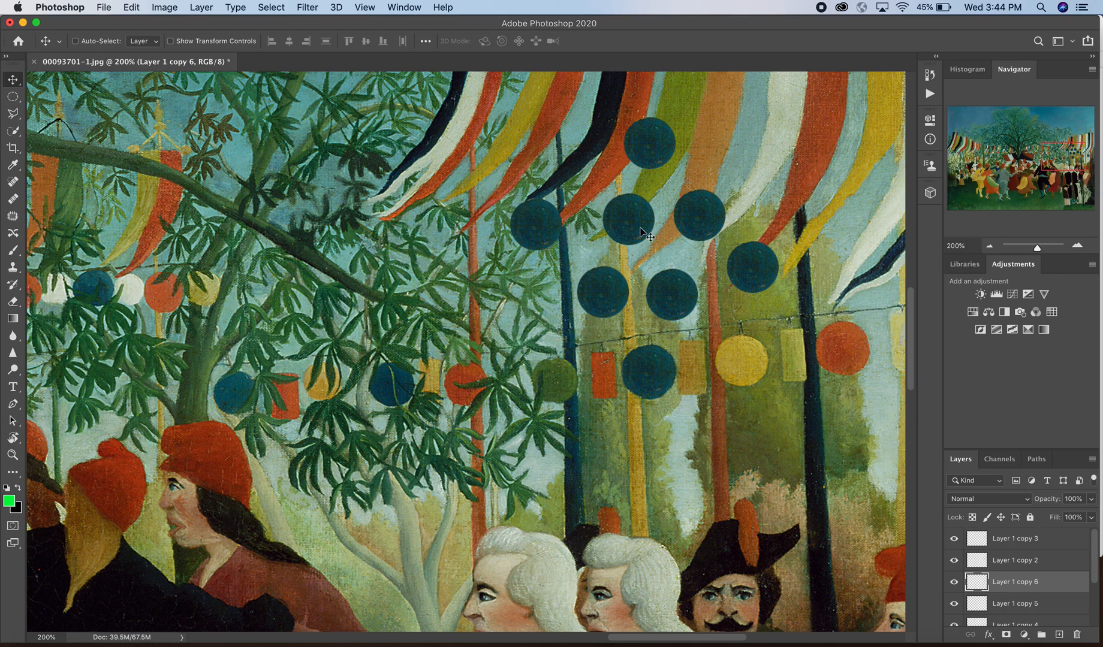
Step: Spread the top circle and the Layer 1 copy 4 and copy 5 circles among the banners
scroll(642, 232, "right", 5)
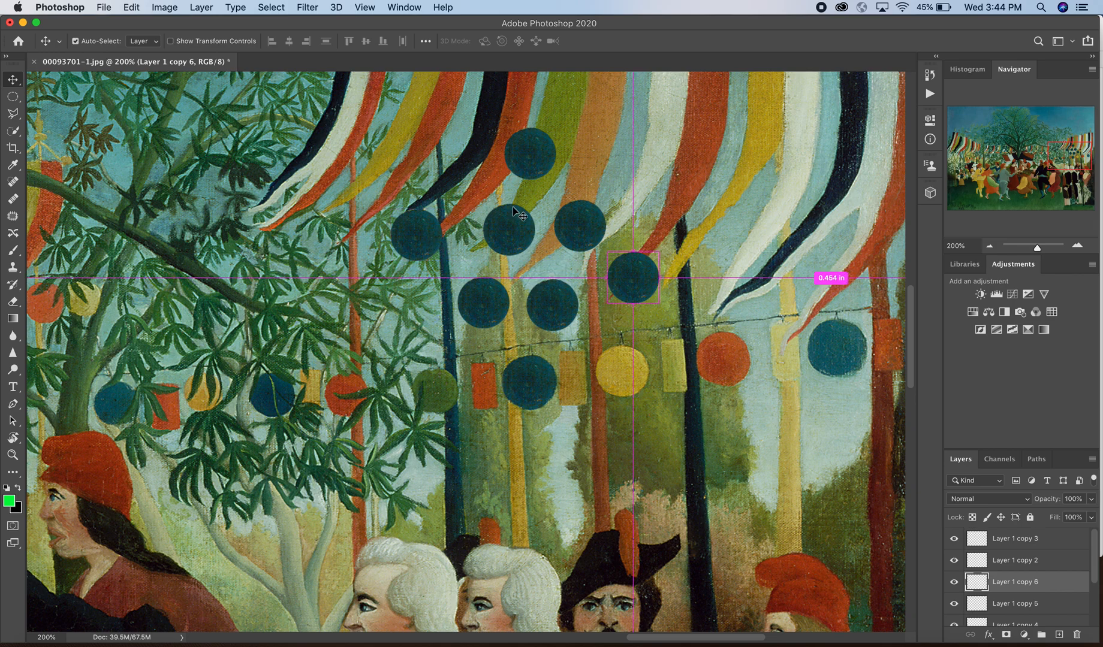
left_click(526, 159)
left_click_drag(526, 159, 640, 126)
left_click_drag(411, 248, 370, 328)
left_click(487, 301)
left_click_drag(486, 301, 374, 164)
left_click_drag(496, 259, 441, 344)
Step: Reposition Layer 1 copy, copy 2 and copy 6, and Alt-drag extra circles up to Layer 1 copy 10
left_click_drag(561, 308, 469, 188)
left_click_drag(586, 220, 525, 295)
left_click_drag(640, 285, 579, 191)
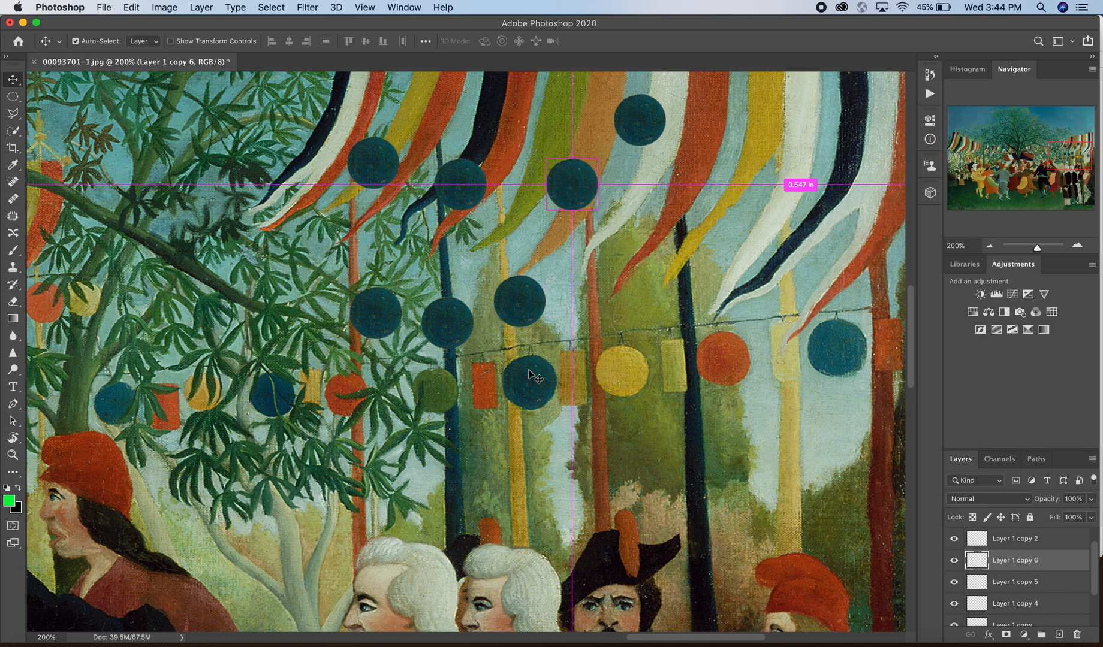
left_click_drag(455, 322, 662, 266)
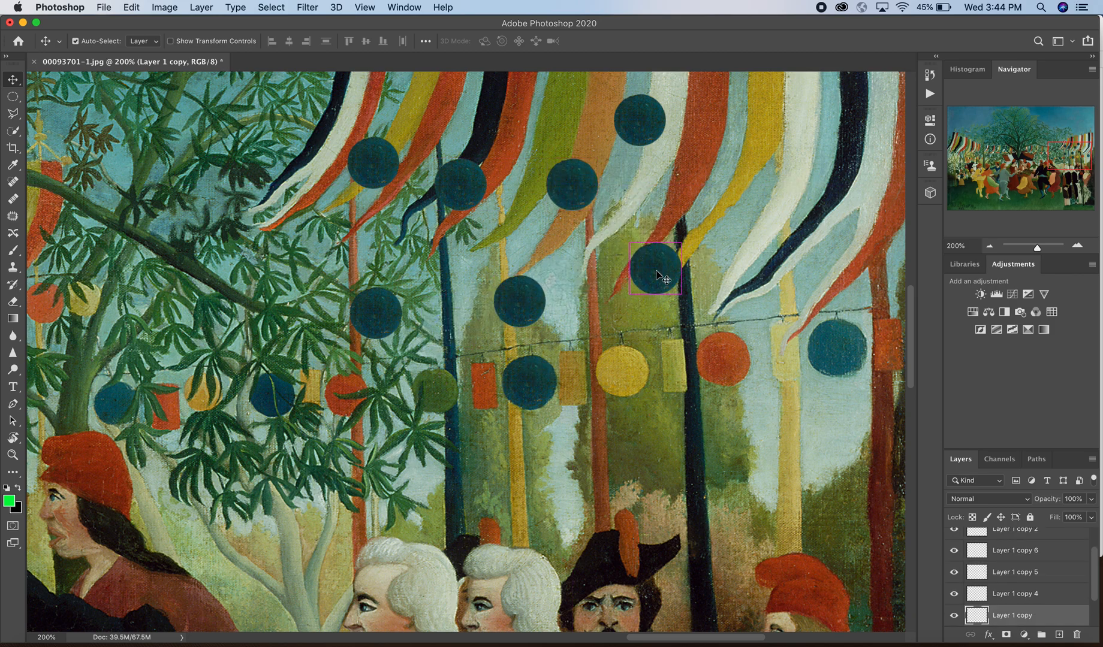
left_click_drag(363, 318, 701, 183)
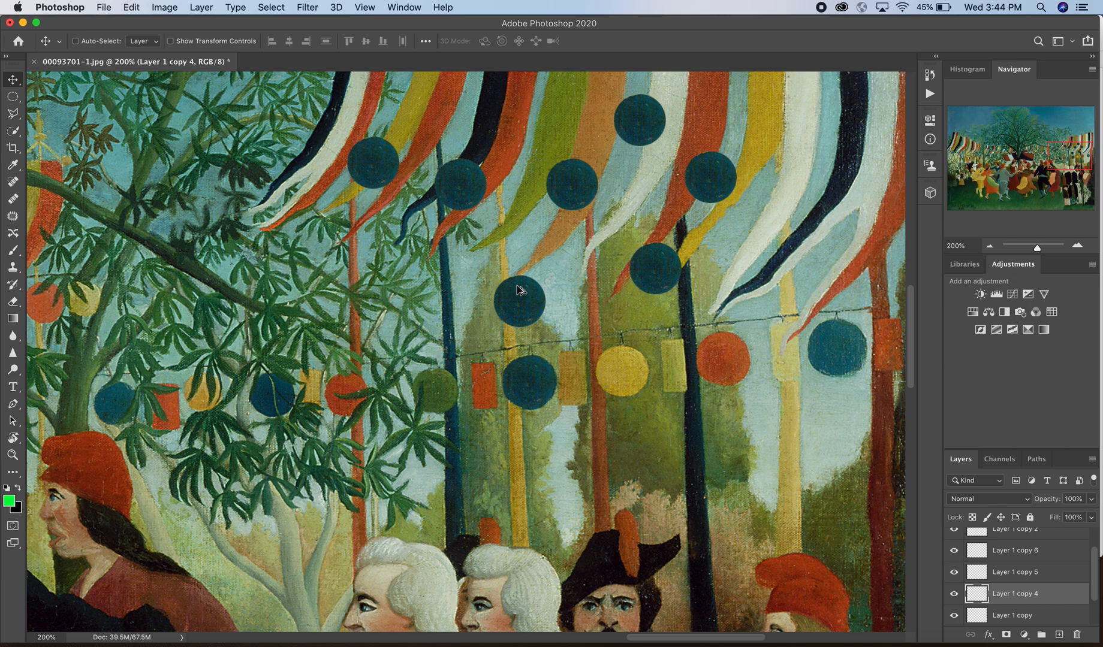
left_click_drag(519, 291, 449, 325)
left_click_drag(634, 207, 732, 241)
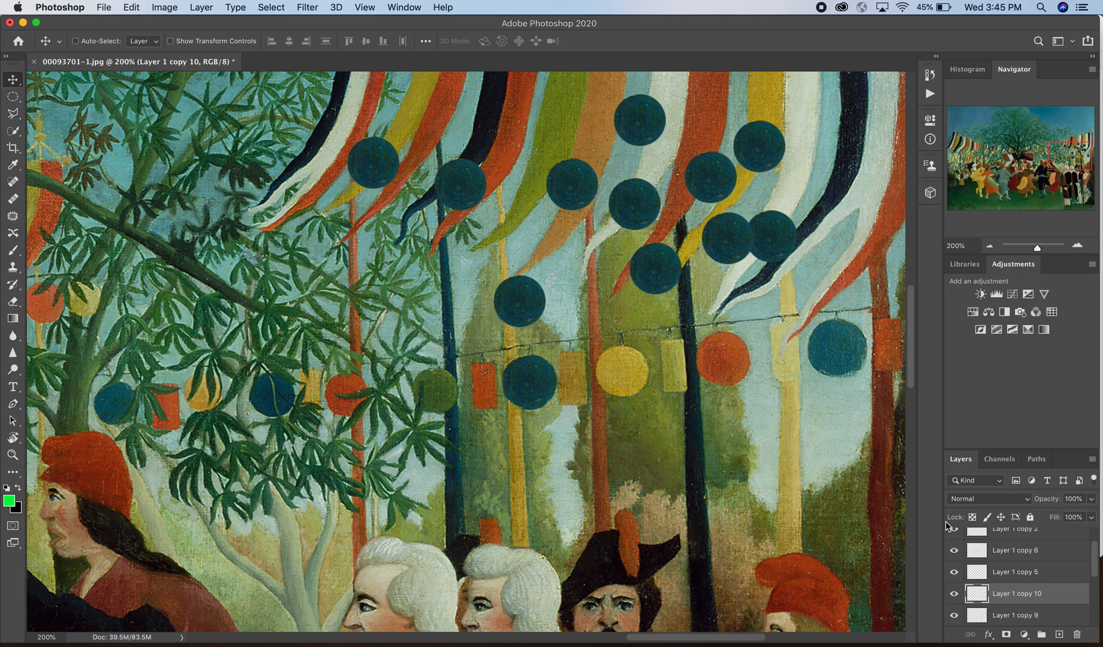
Step: At the bottom of the Layers panel, rename Layer 1 to 'ball'
scroll(1049, 573, "down", 2)
scroll(1049, 574, "down", 4)
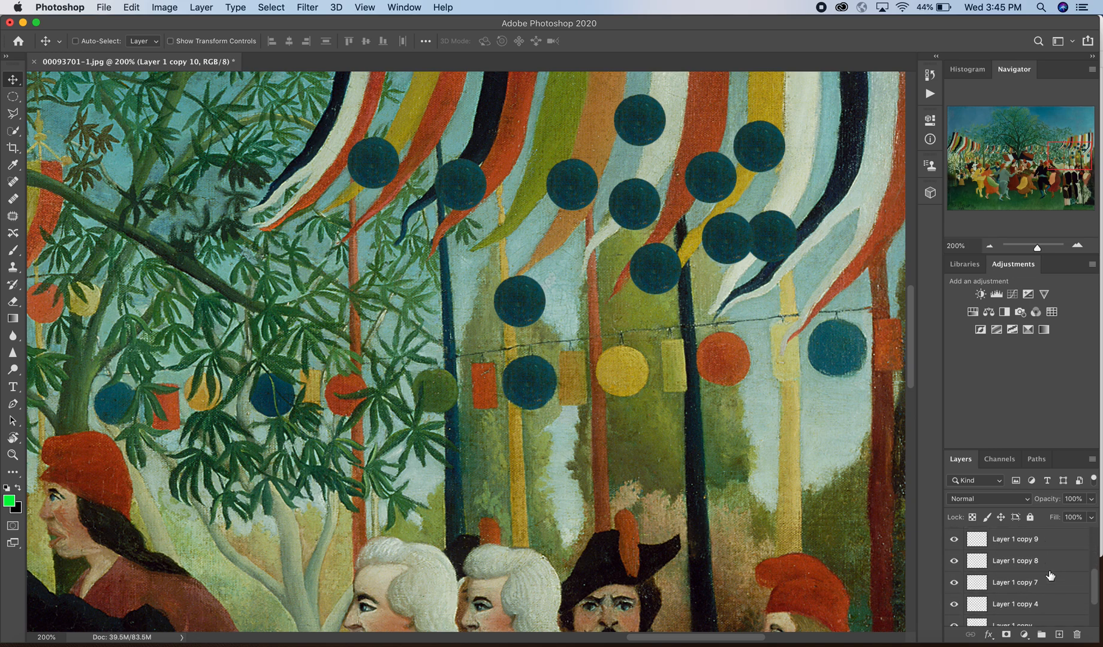
scroll(1050, 576, "up", 3)
scroll(1050, 576, "down", 3)
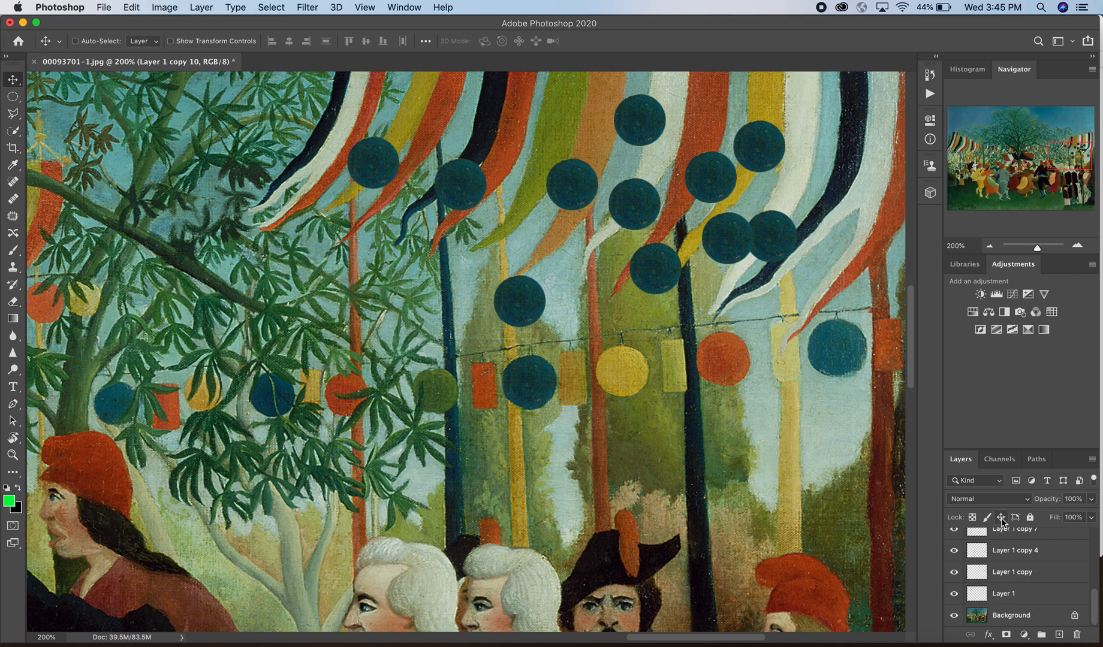
left_click(1002, 595)
double_click(1001, 594)
type("ball")
key("Return")
scroll(1012, 601, "up", 5)
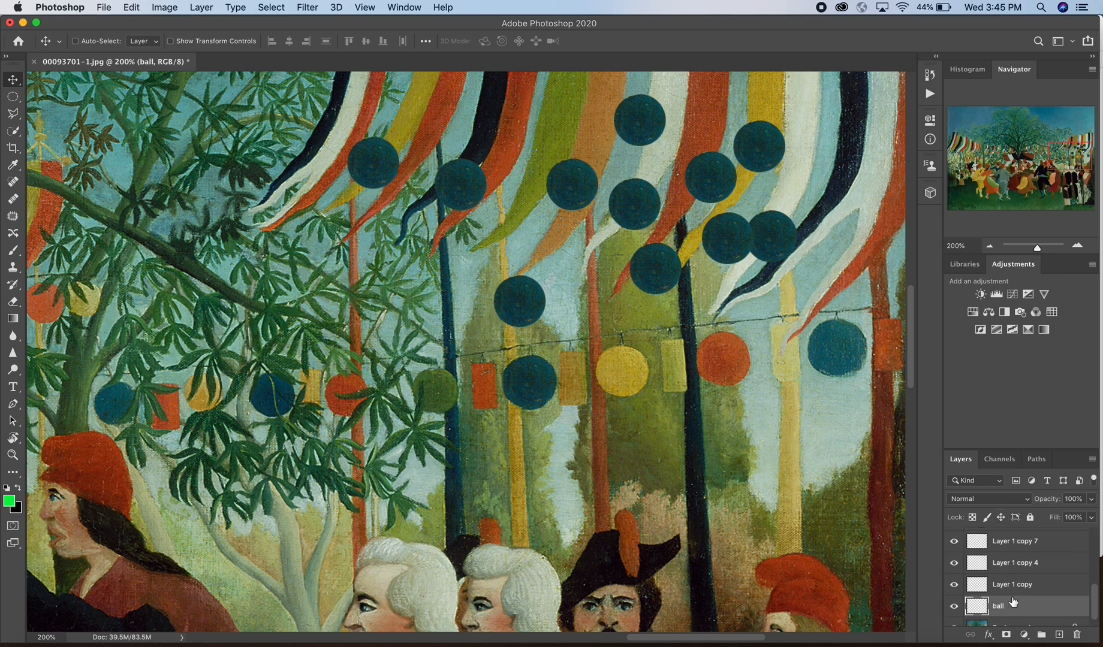
scroll(1012, 601, "down", 1)
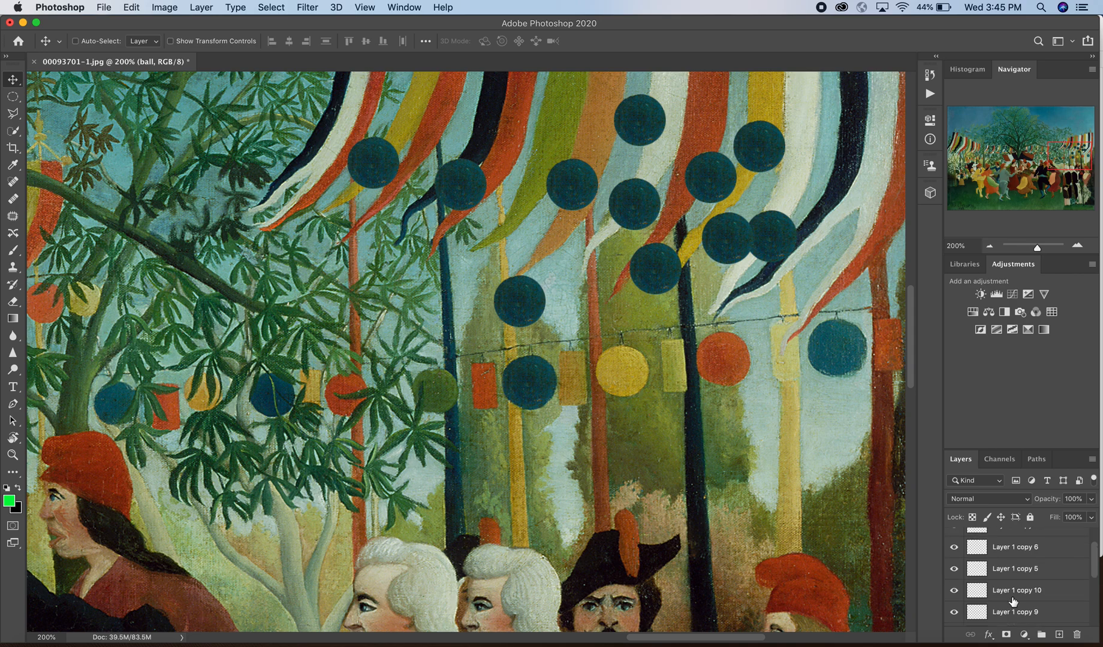
scroll(1012, 601, "down", 4)
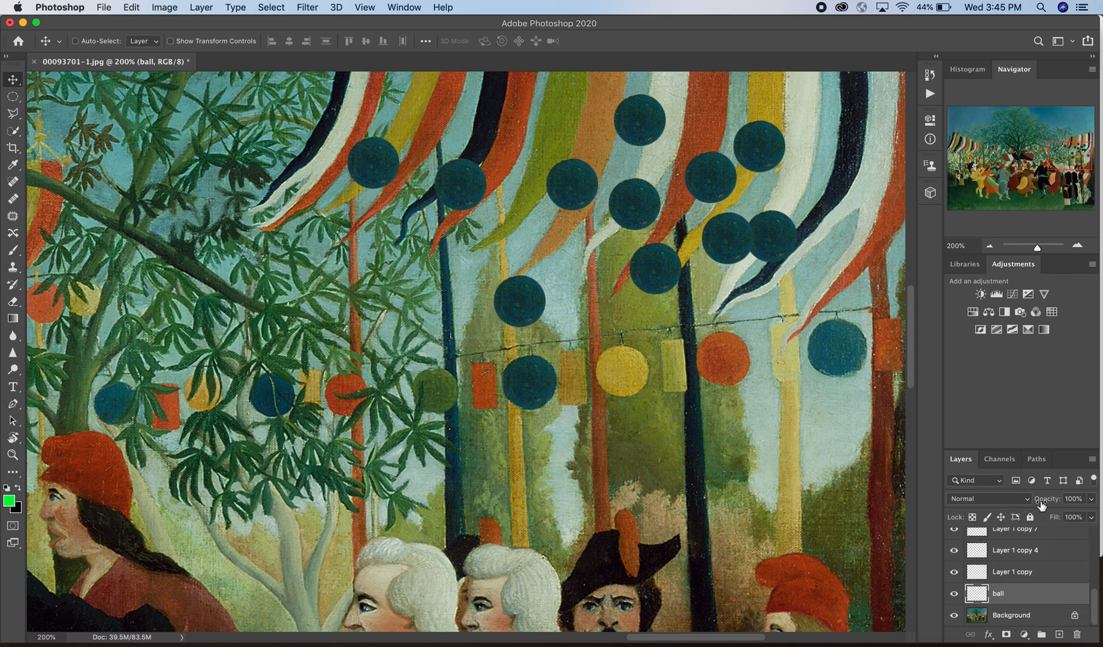
Step: Enlarge the Layers panel and select every circle layer from Layer 1 copy 3 down to ball
left_click(1032, 449)
left_click_drag(1032, 448, 1004, 212)
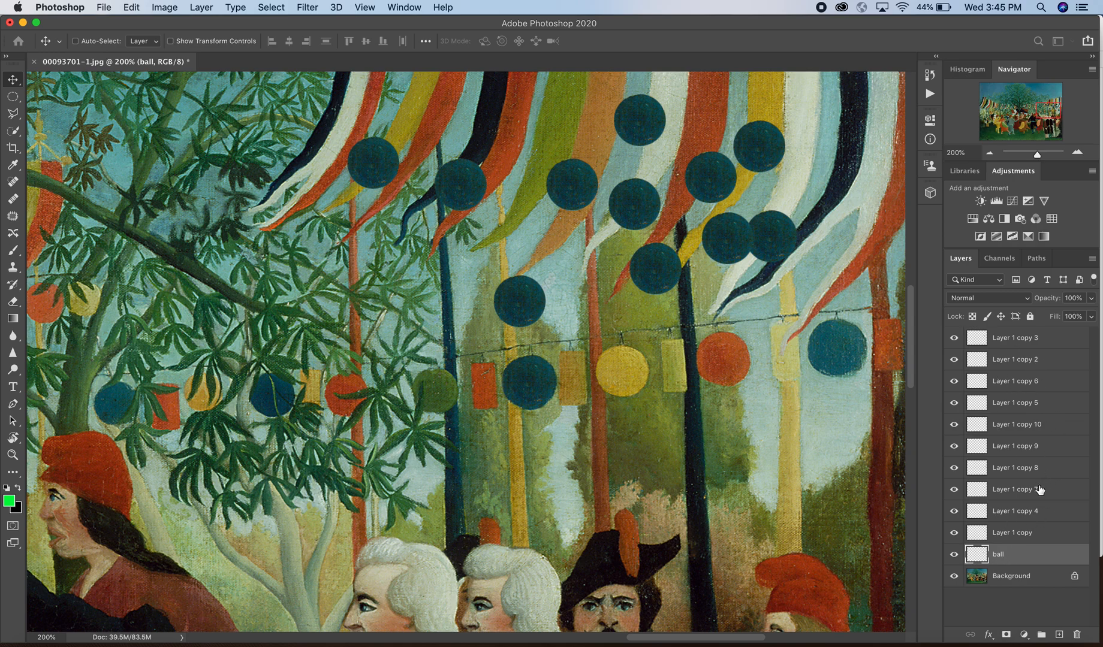
left_click(1011, 364)
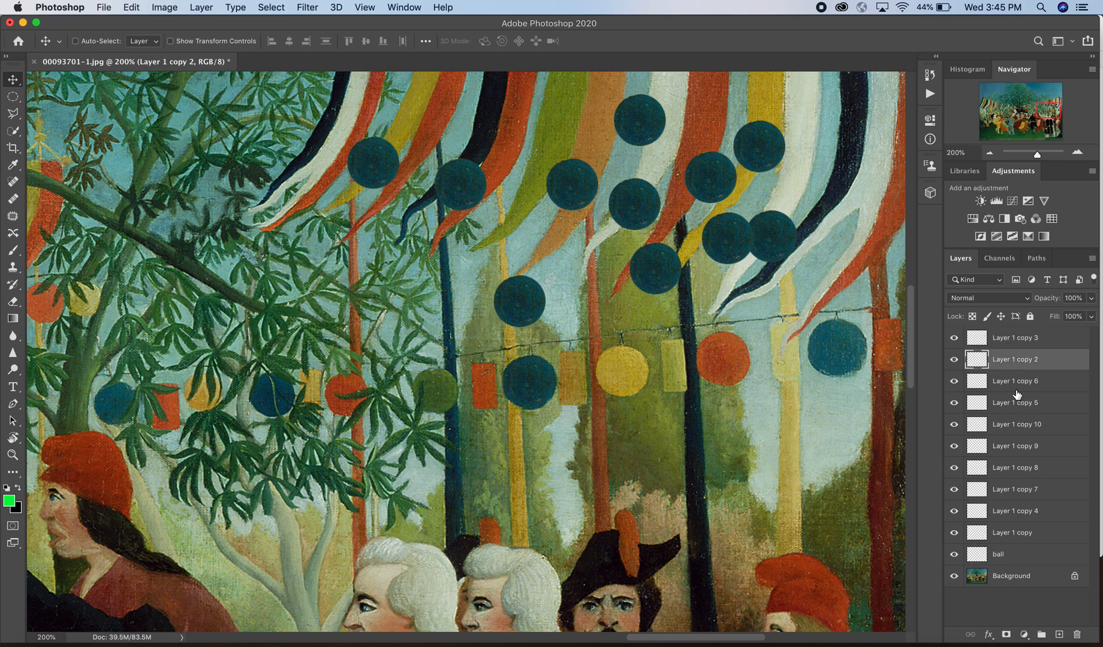
left_click(1004, 539)
left_click(1017, 409)
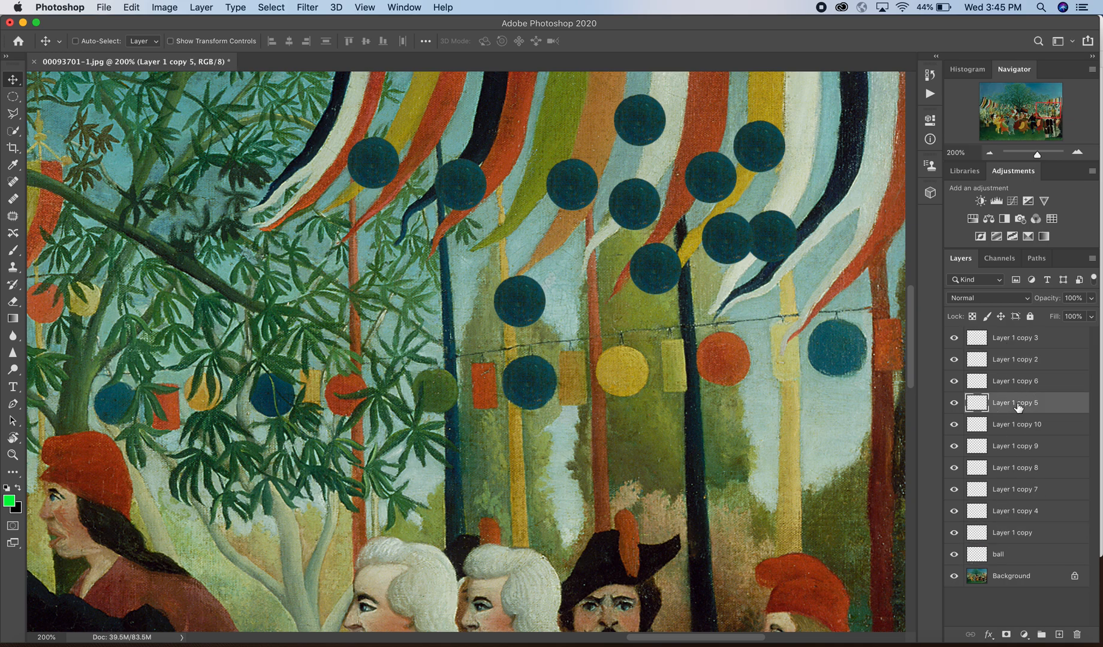
left_click(1022, 447)
left_click(1012, 338)
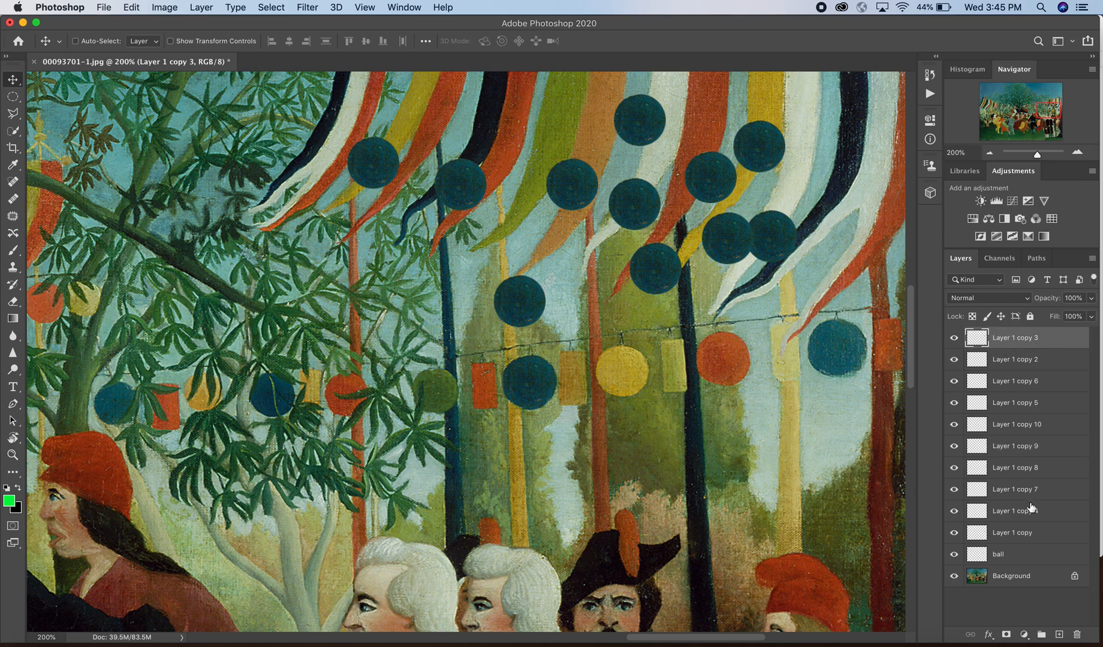
left_click(1019, 557, "shift")
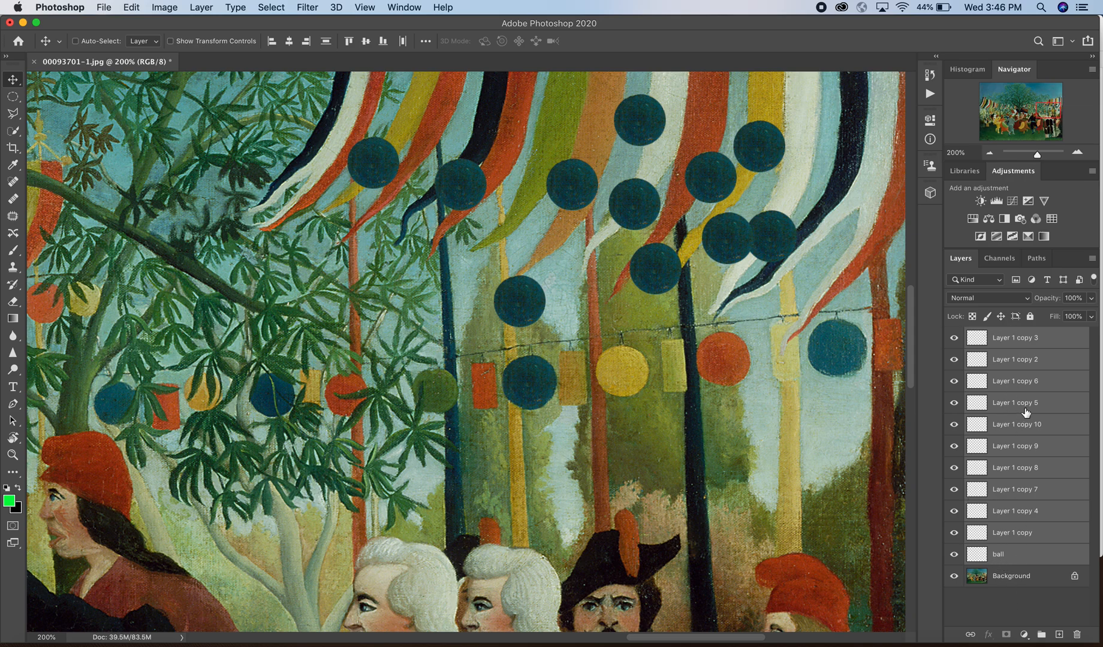
Step: Put the selected circle layers in a new group and name it 'ball'
left_click(1040, 633)
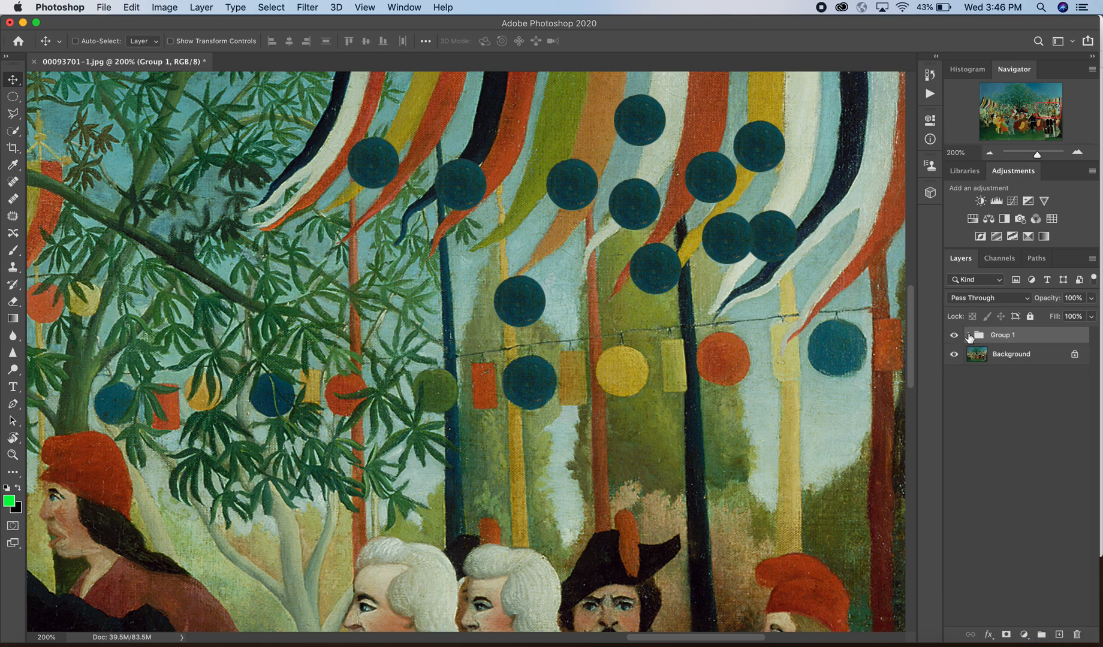
double_click(1004, 334)
type("ball")
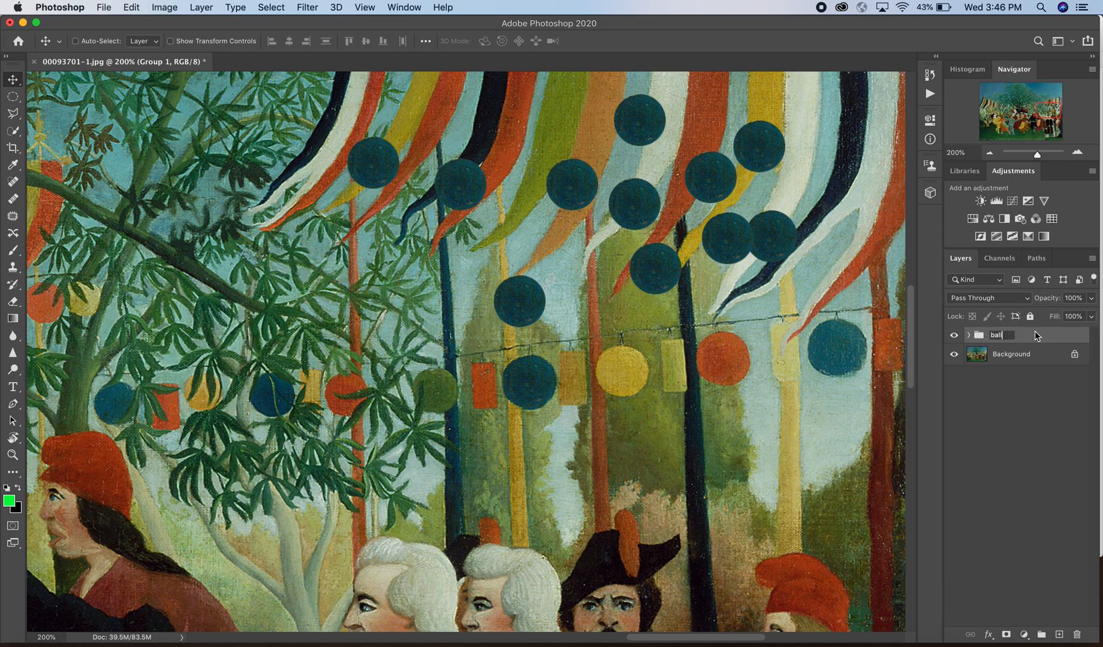
left_click(1035, 335)
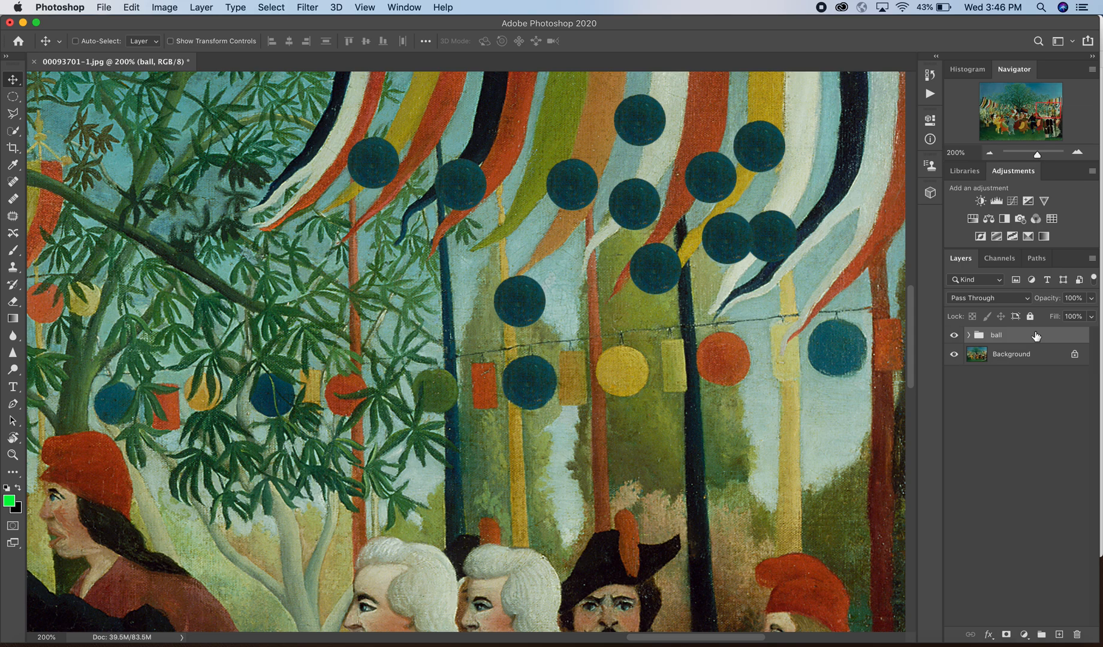
left_click(969, 335)
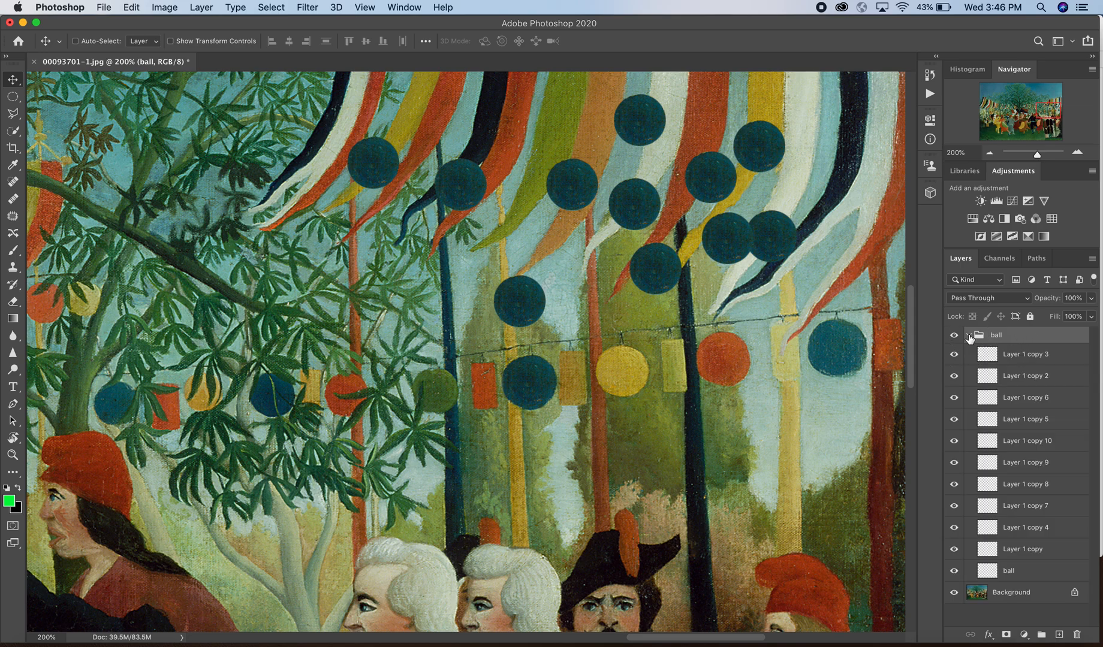
left_click(969, 335)
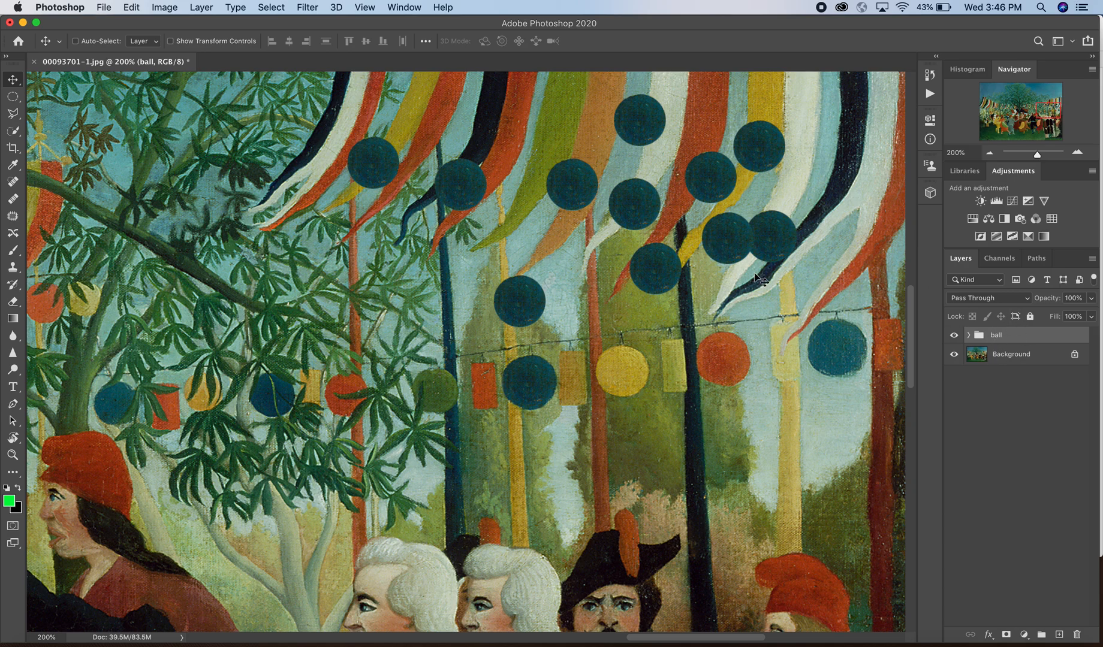
Step: Drag the ball group's circles slightly left, then nudge them back a little right
left_click_drag(667, 185, 620, 194)
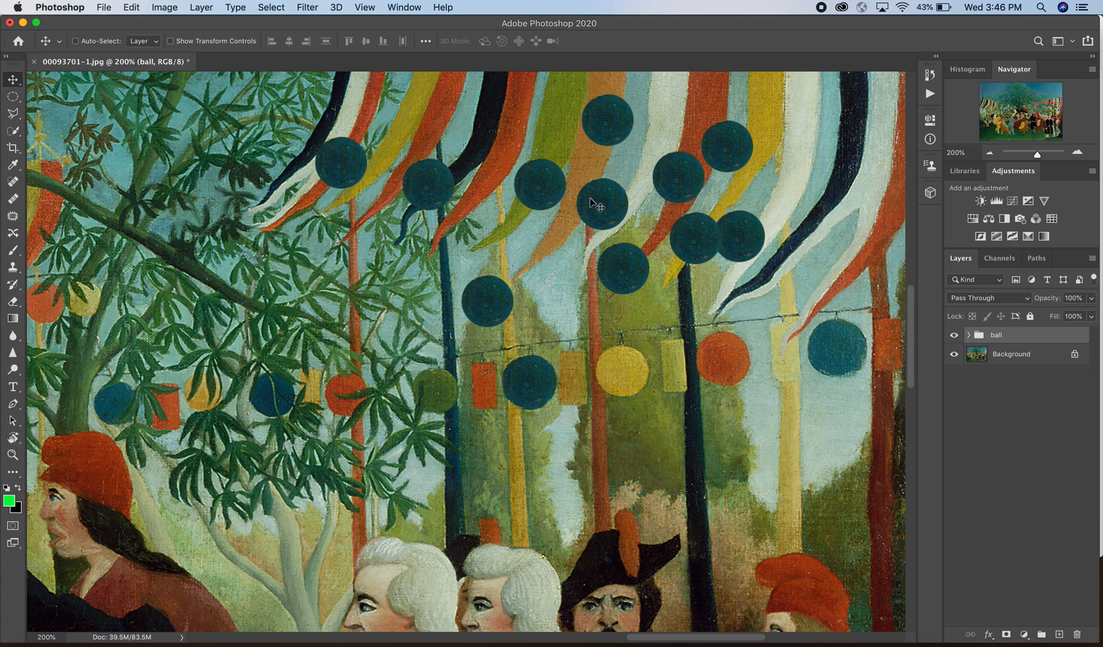
mouse_move(605, 204)
left_mouse_down()
mouse_move(692, 172)
mouse_move(611, 184)
mouse_move(610, 206)
left_mouse_up()
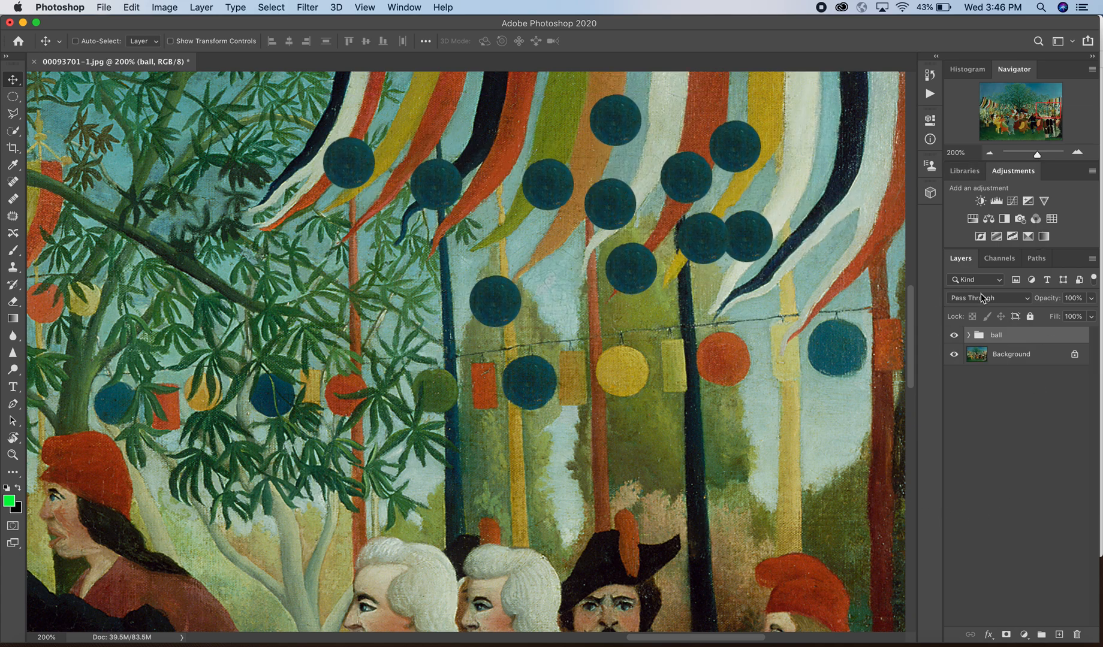
Step: Inside the ball group, rename the circle layer 'Layer 1 copy' to 'ball 2', then collapse the group
left_click(967, 335)
left_click(968, 335)
left_click(968, 335)
double_click(1028, 549)
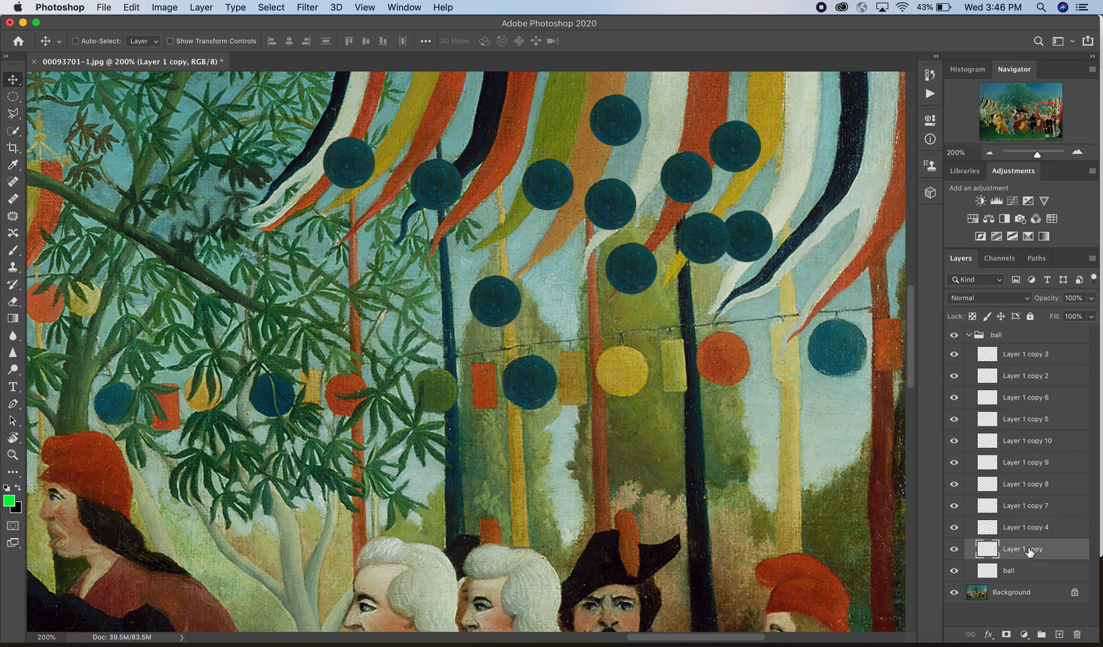
type("ball 2")
key("Return")
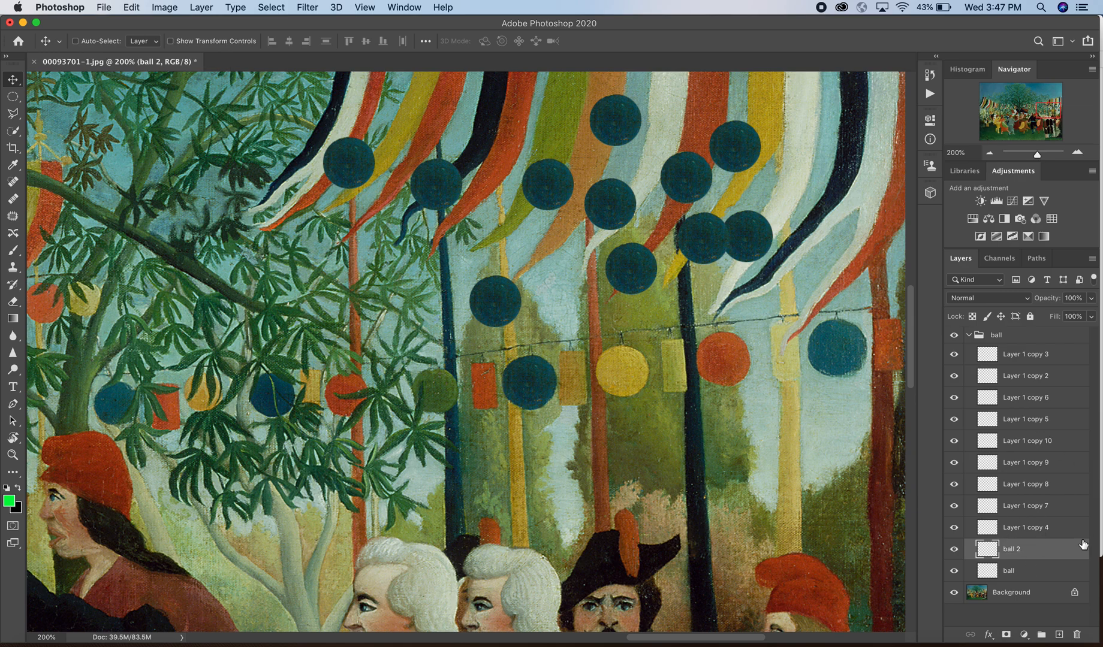
left_click(969, 336)
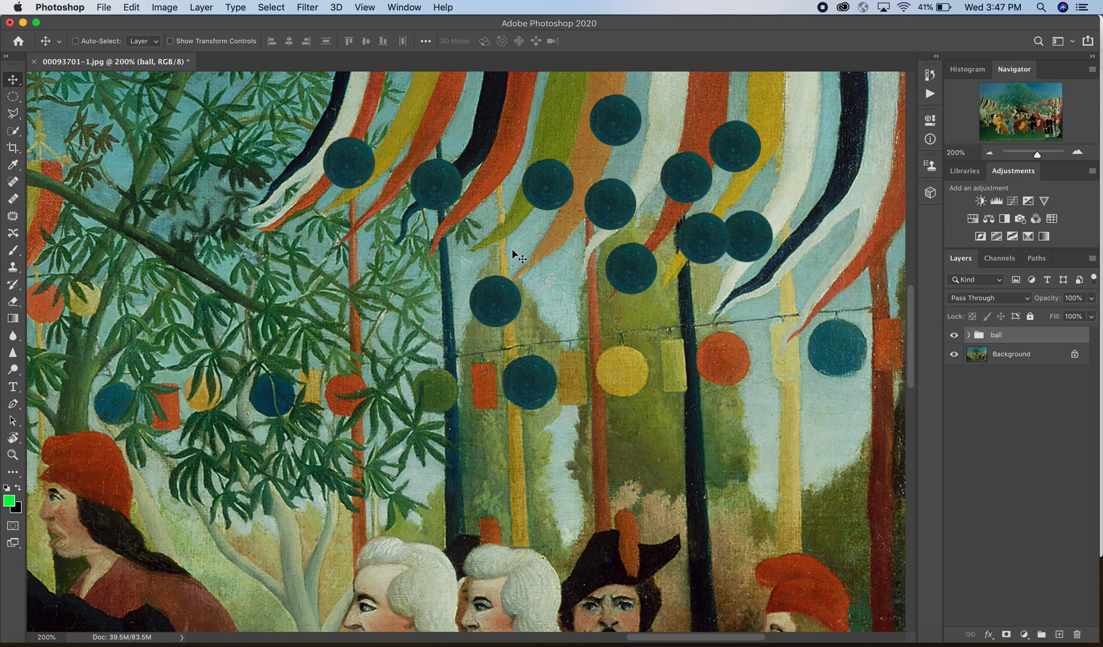
scroll(515, 256, "right", 5)
scroll(516, 257, "up", 2)
scroll(512, 249, "up", 3)
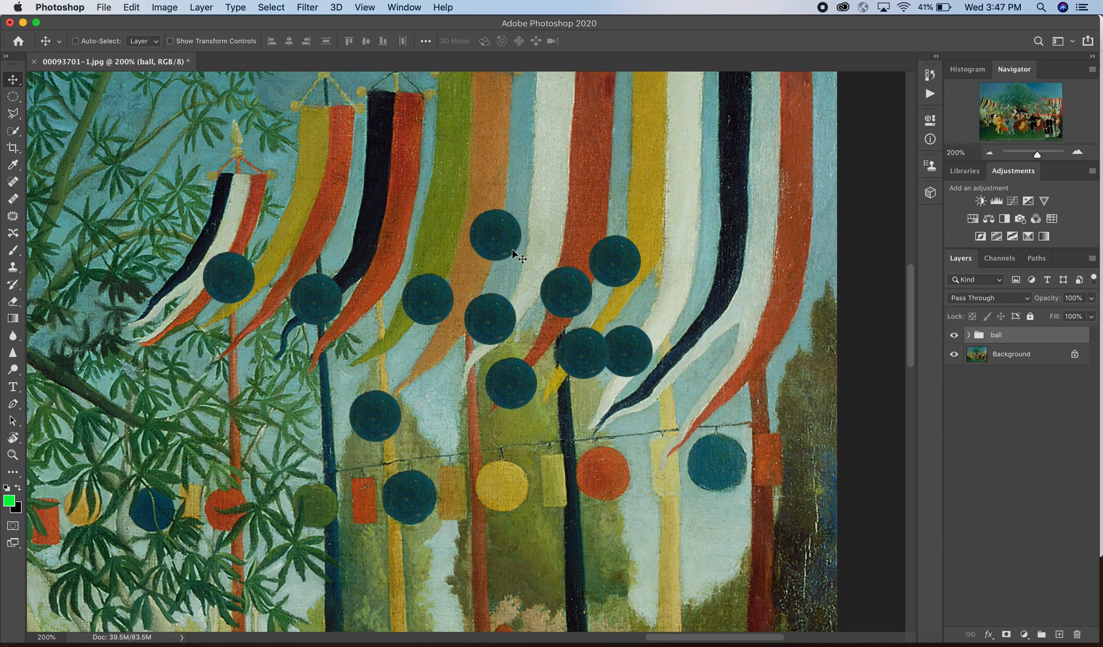
scroll(512, 249, "left", 2)
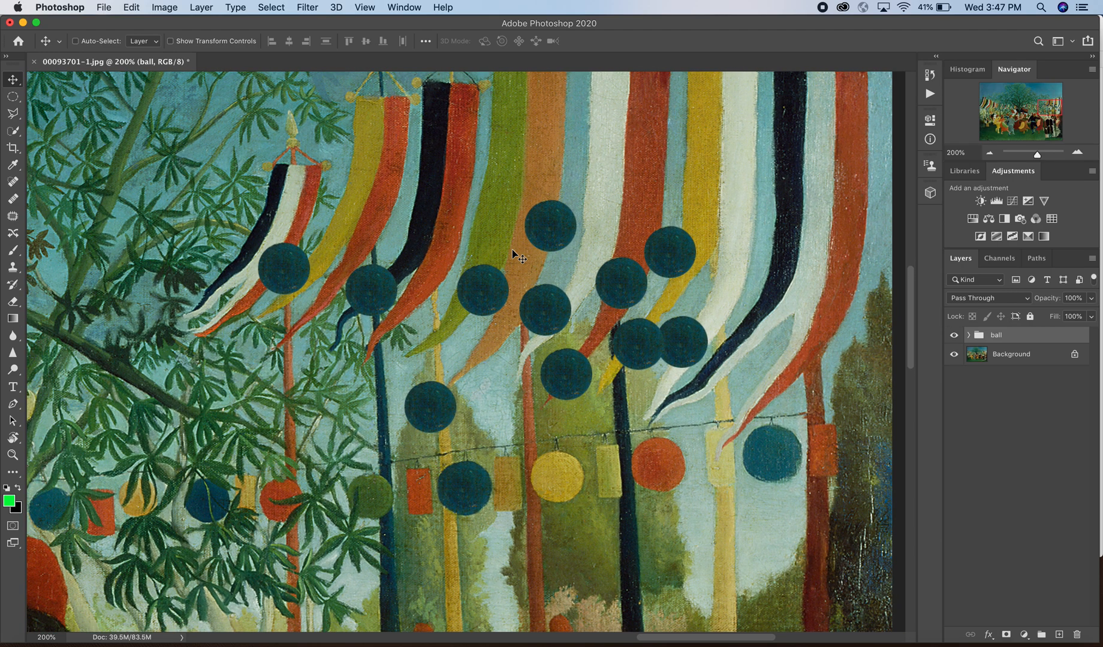